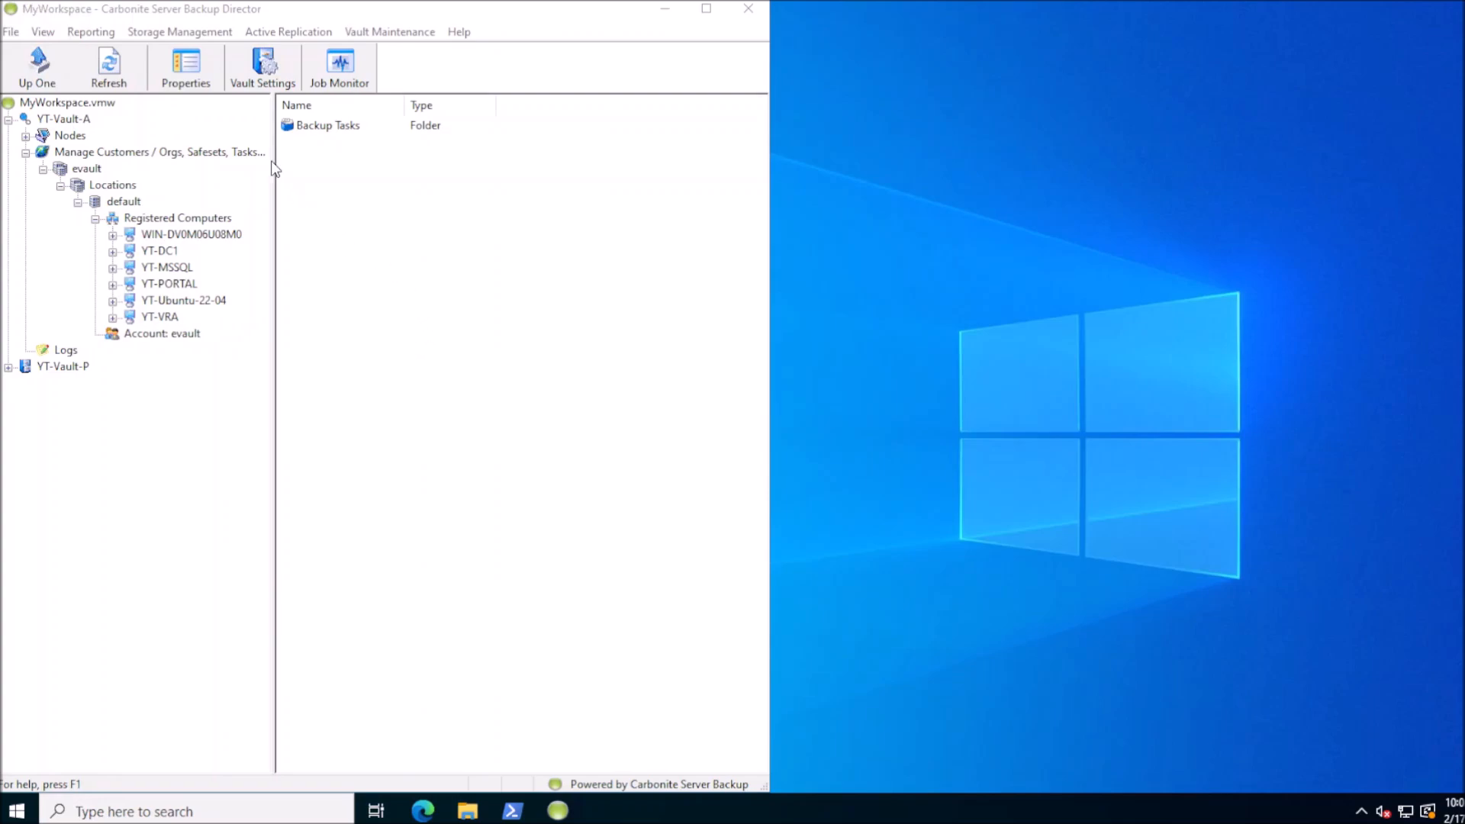
click(200, 37)
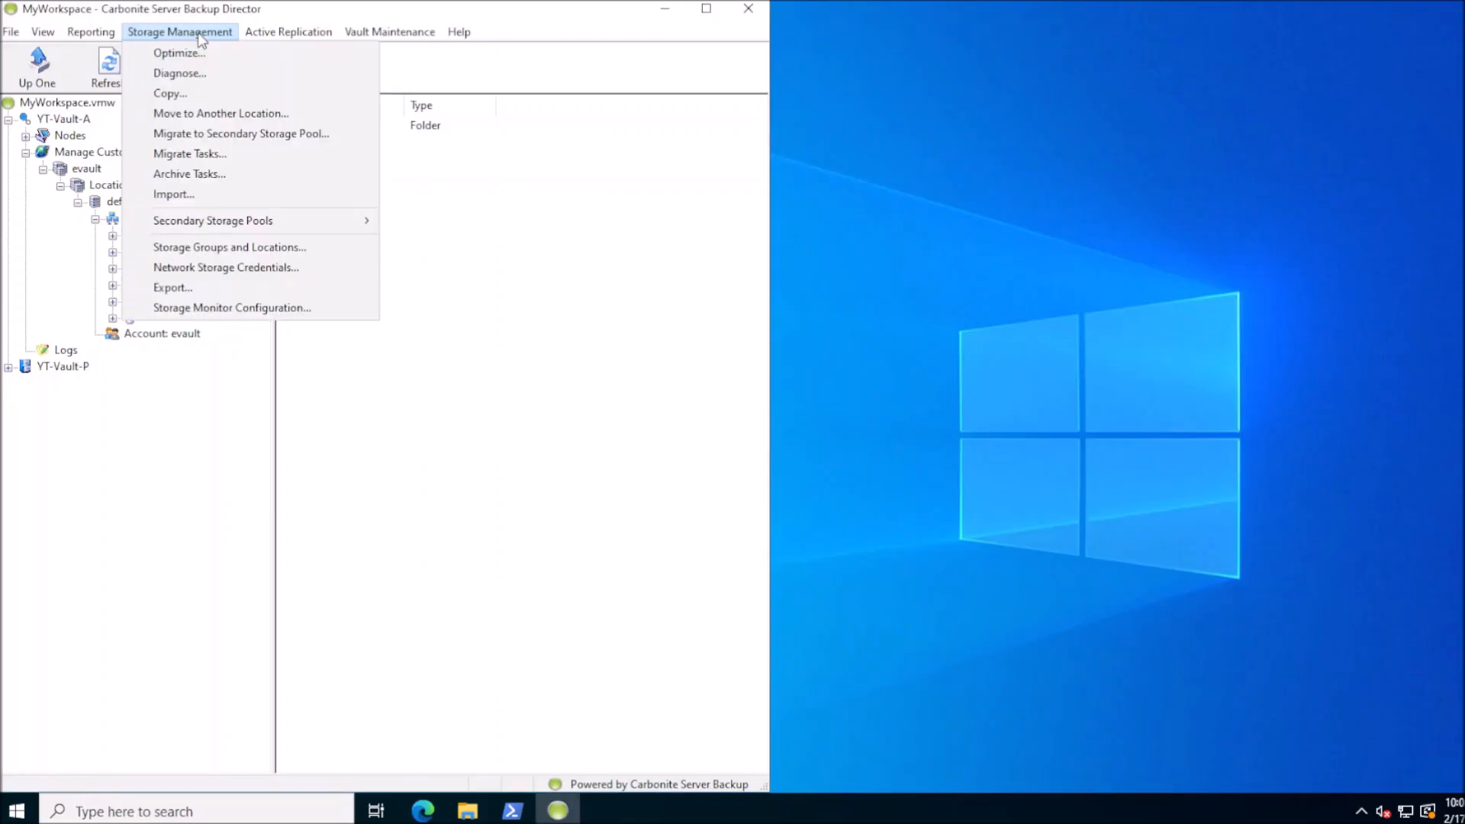
click(209, 247)
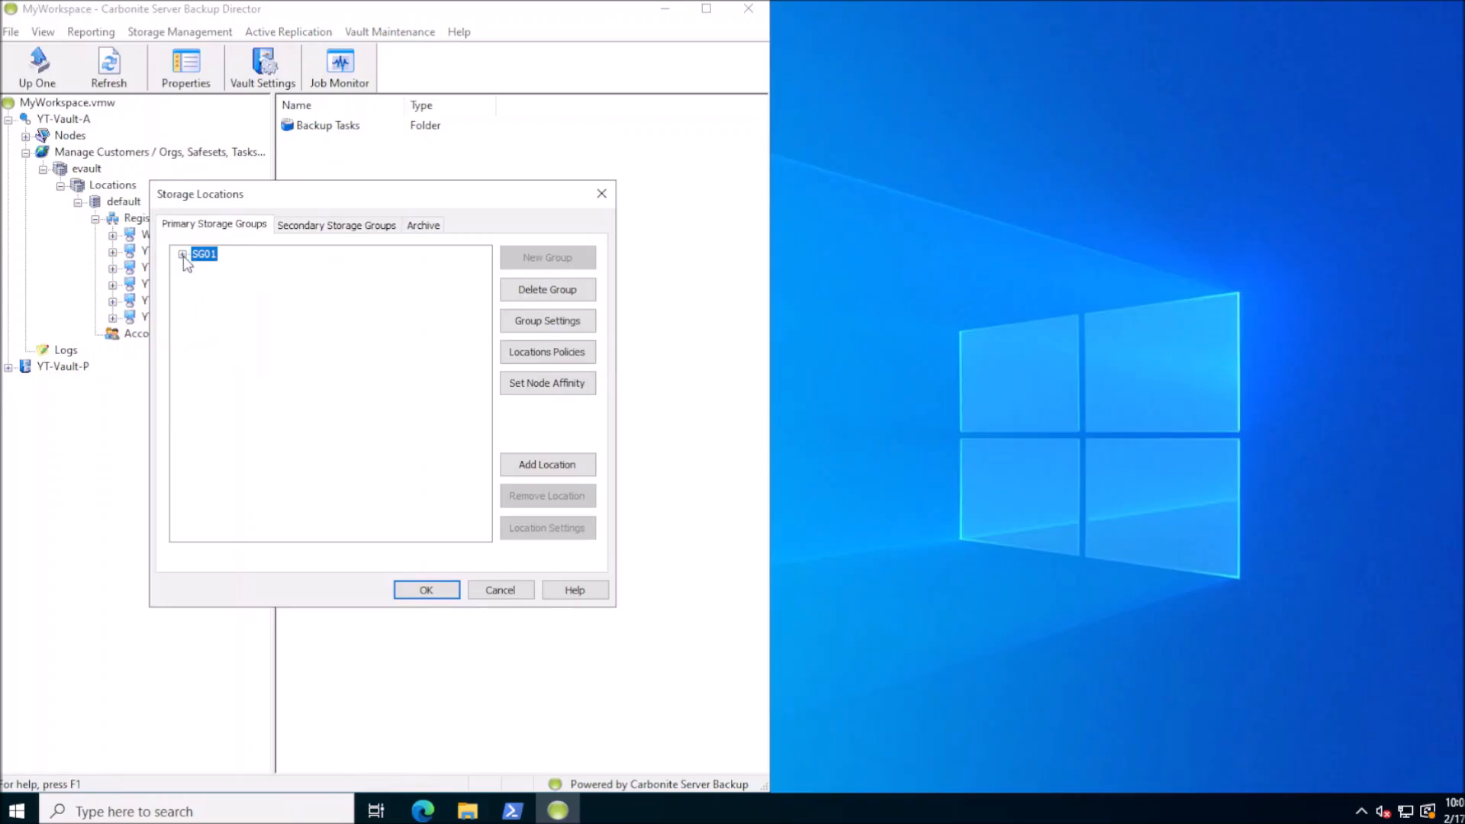
click(183, 254)
click(299, 228)
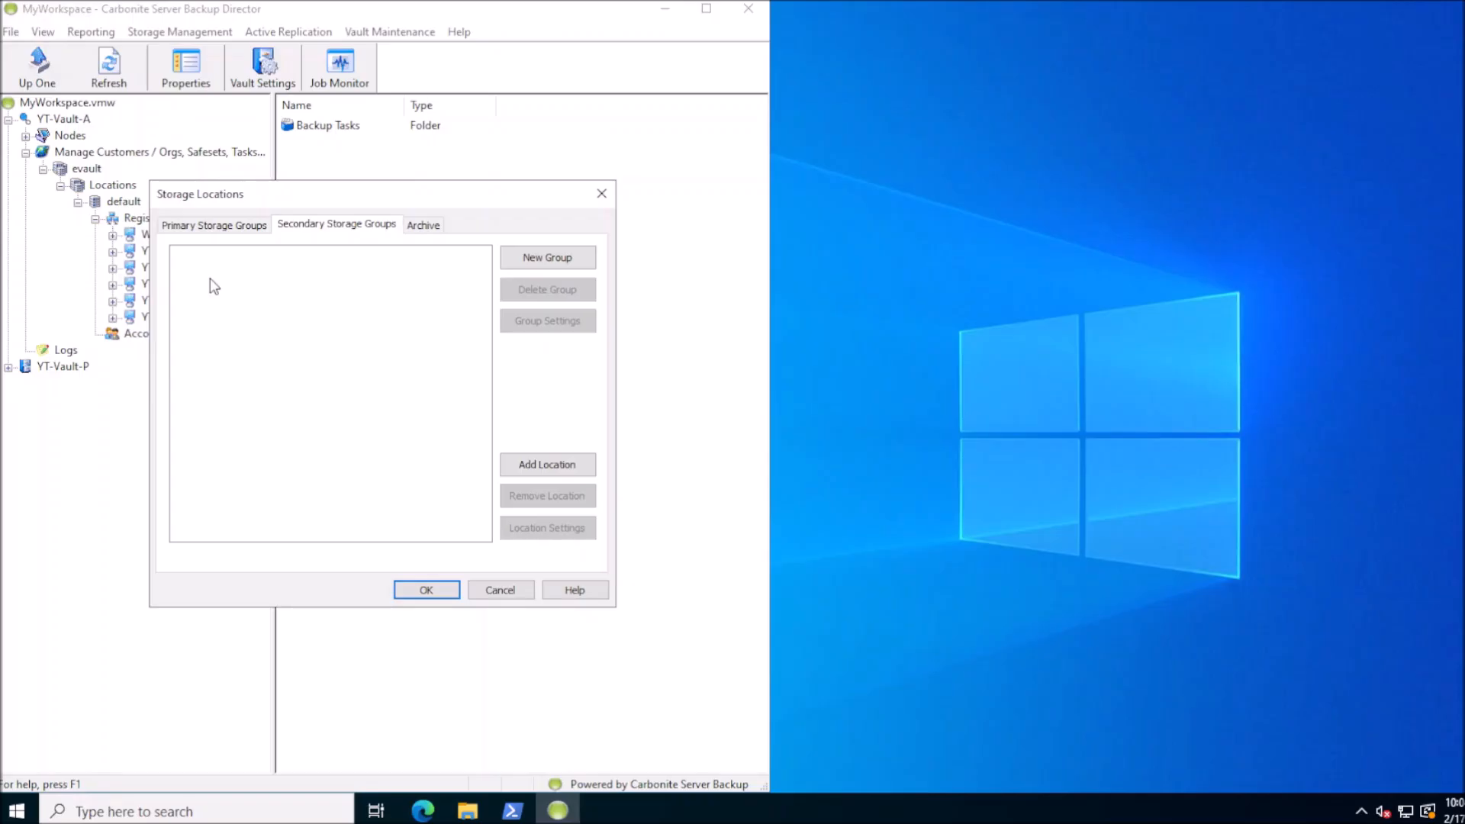
click(221, 227)
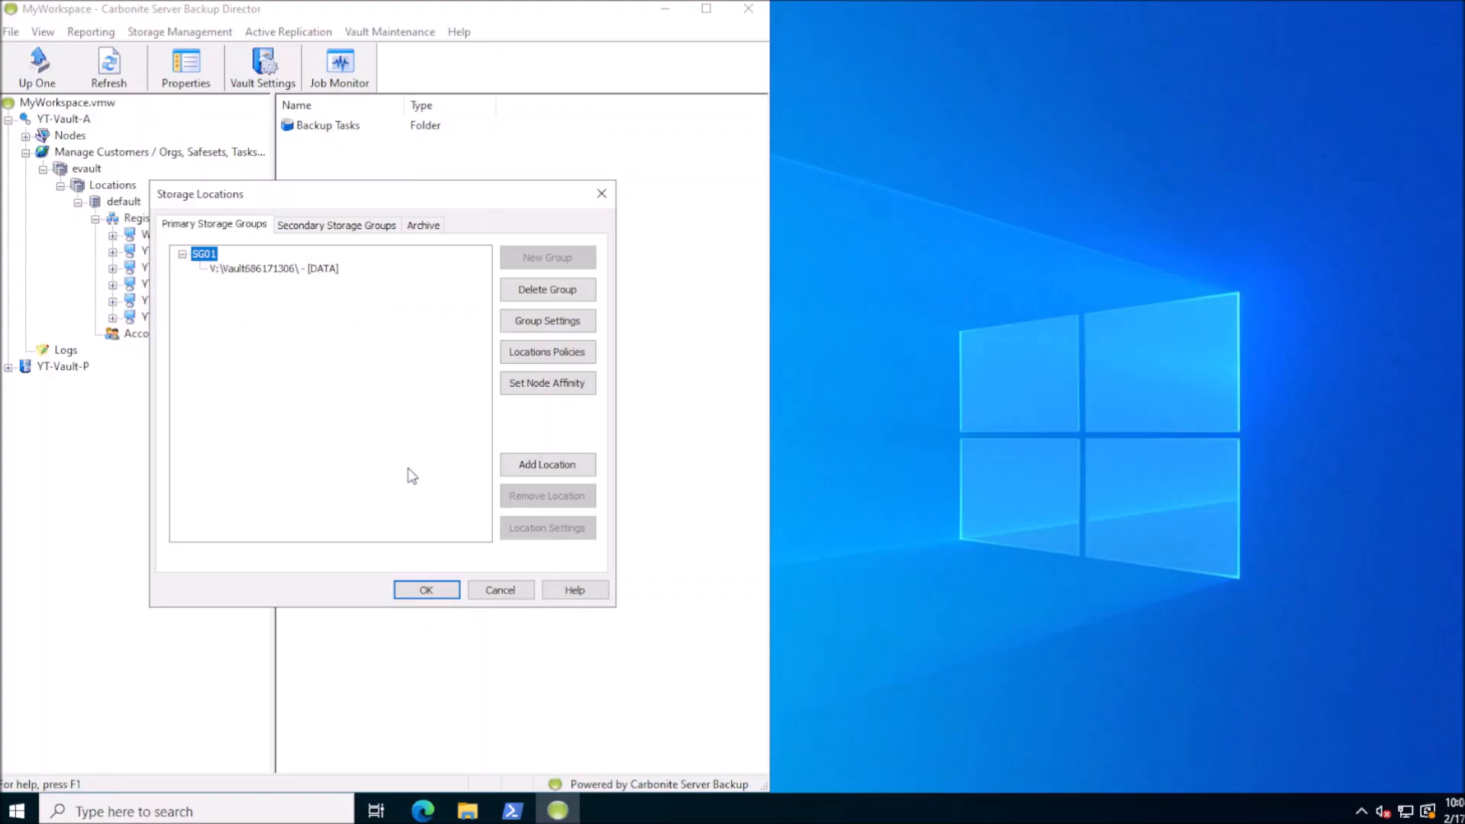
click(499, 590)
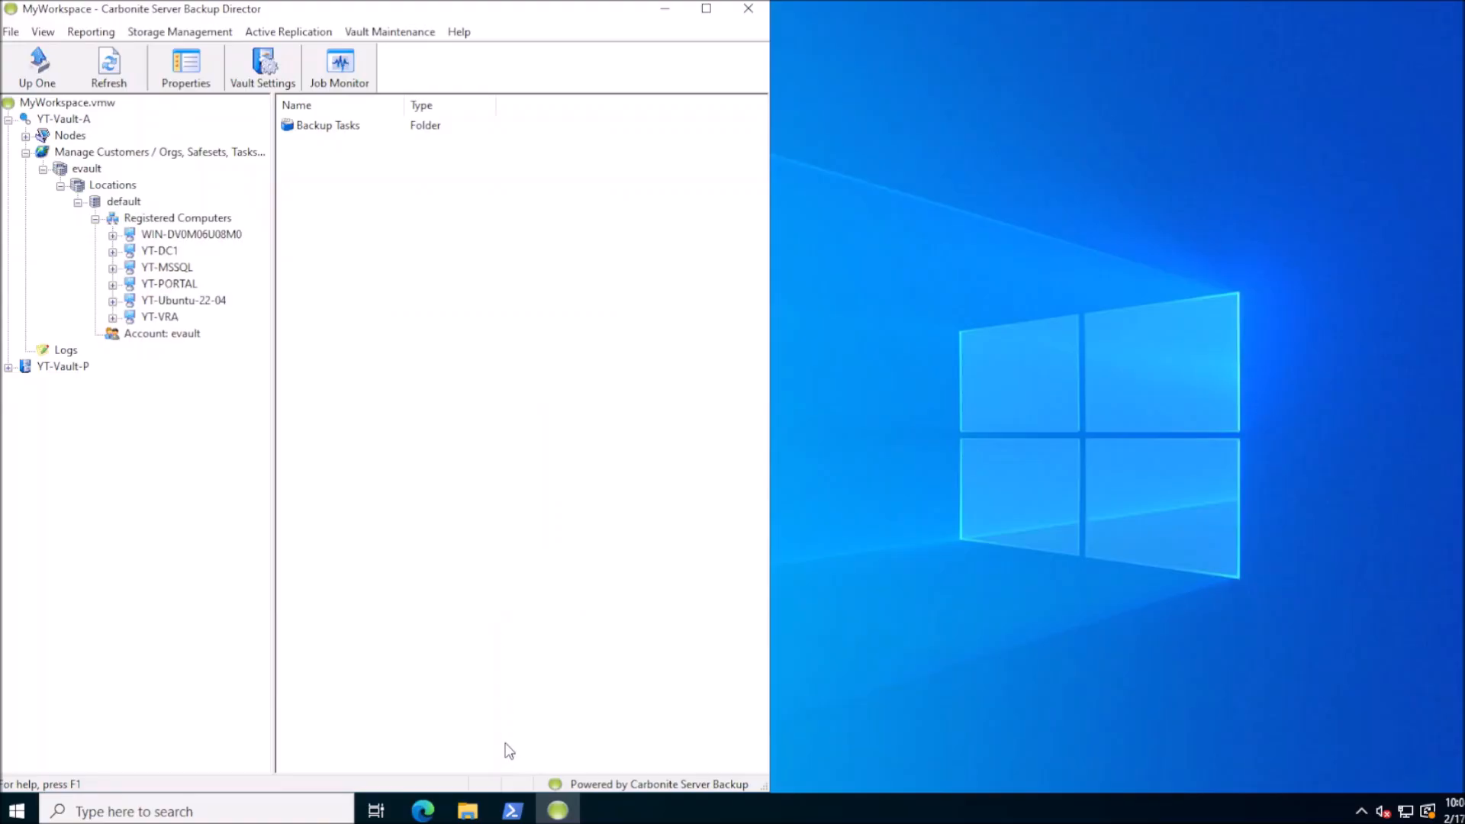
Browse to New Volume (V:) > Vault686171306 > YT-DC1_1 > BMR-Regular in File Explorer
click(467, 810)
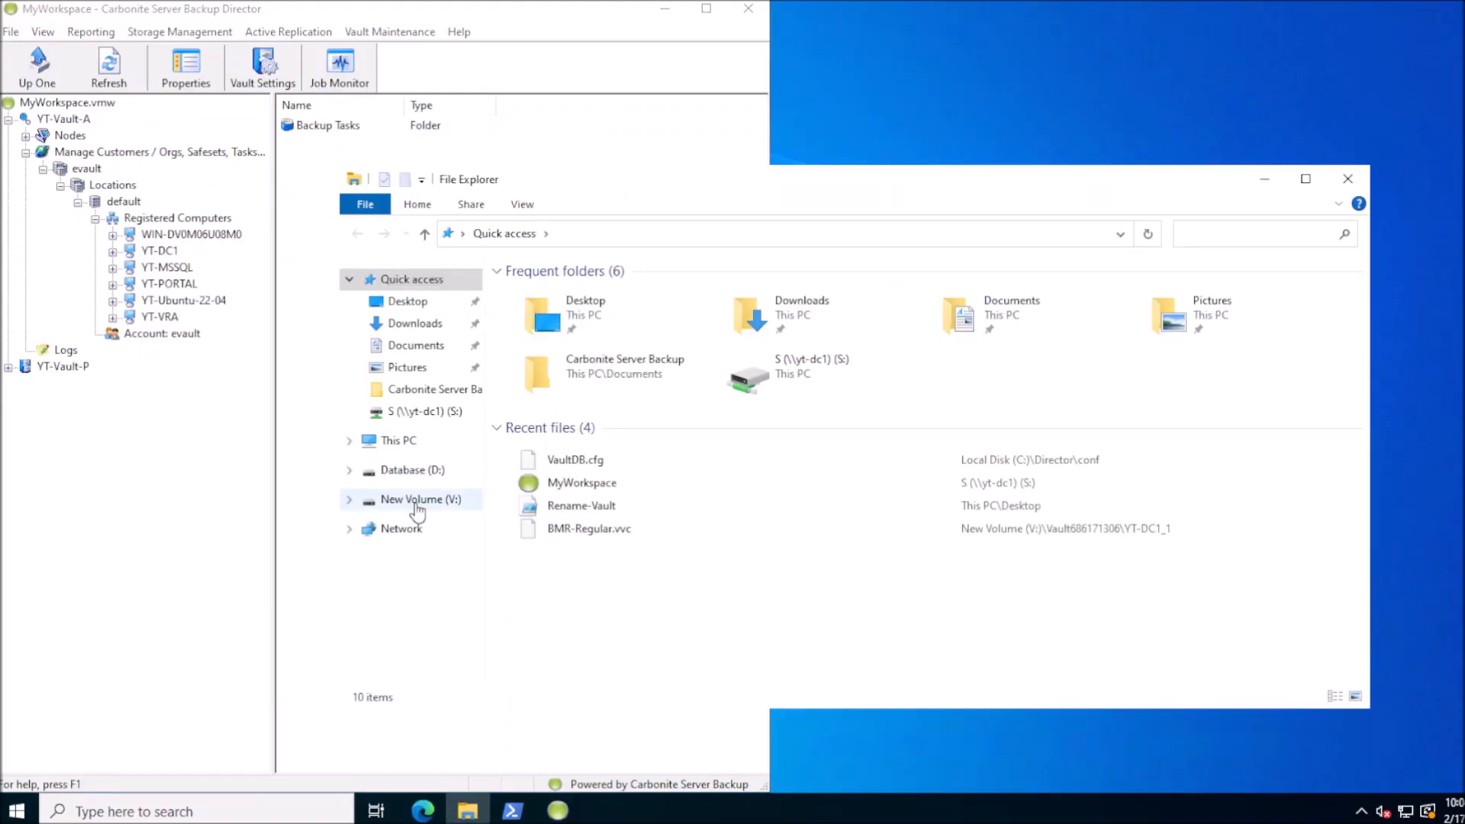
click(416, 500)
double_click(554, 295)
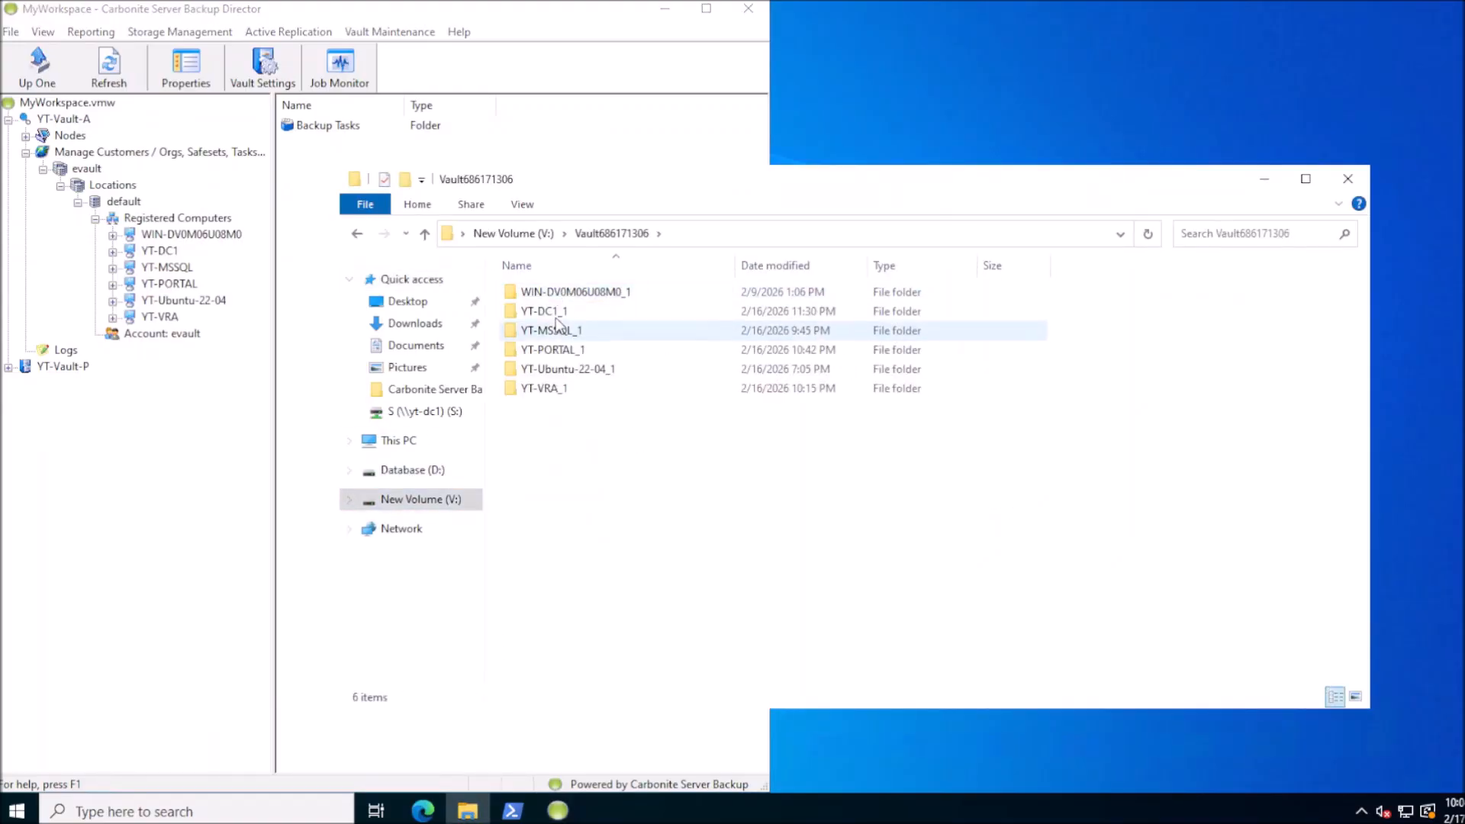
double_click(556, 316)
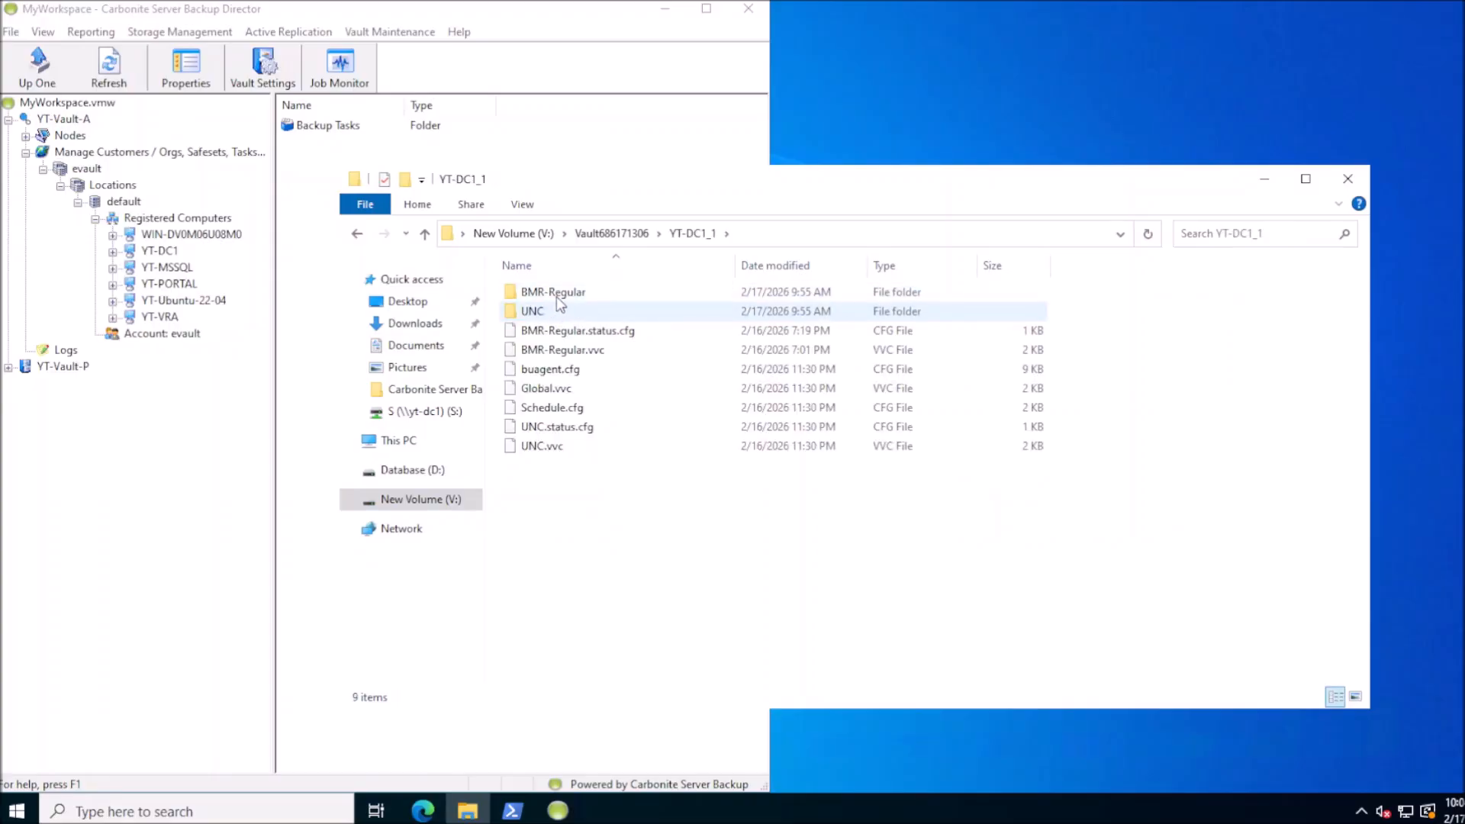
double_click(555, 293)
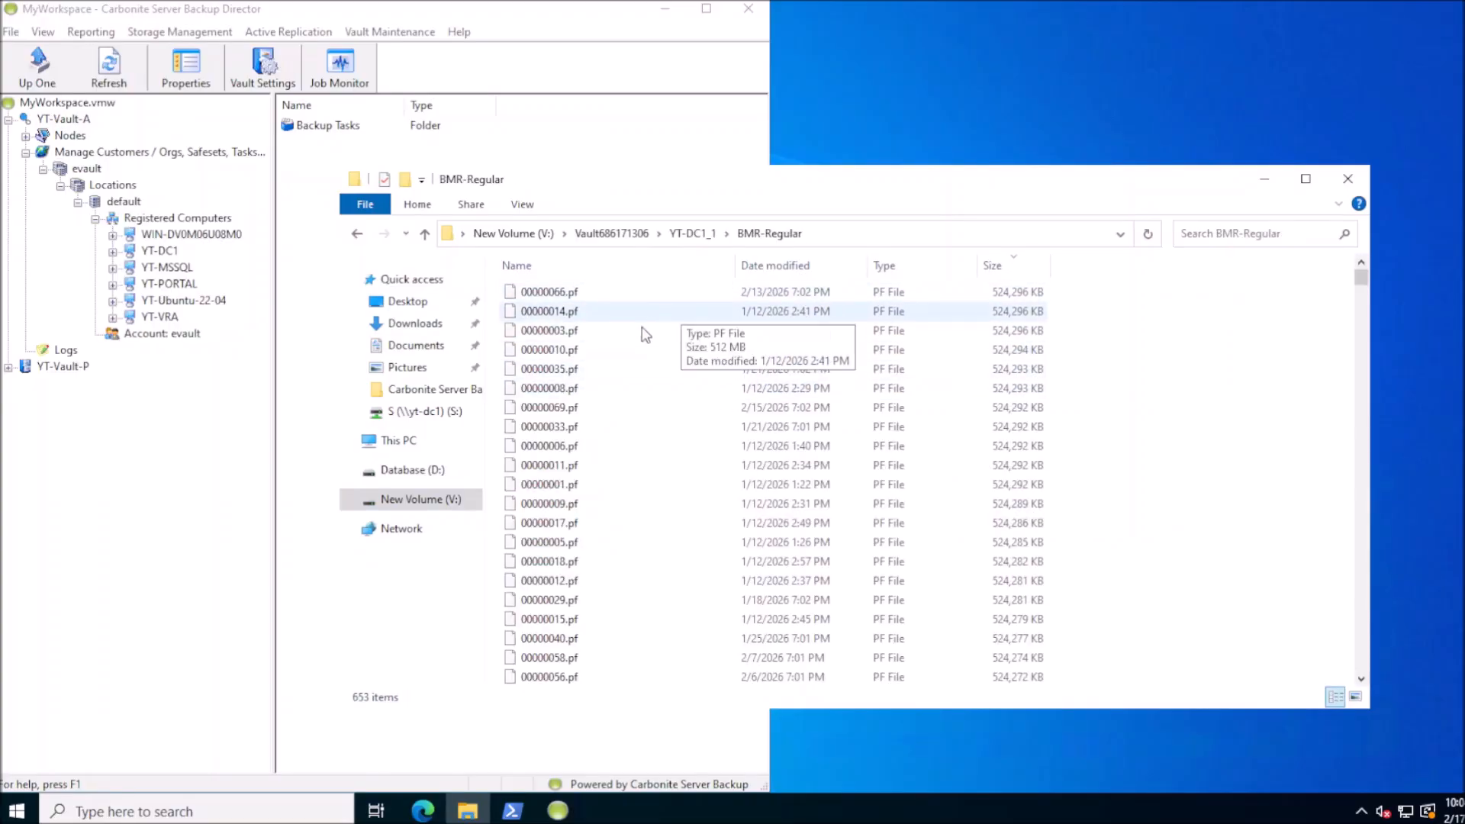
Sort the backup files by name and check the sizes of several .pf and .pf-map files
click(579, 326)
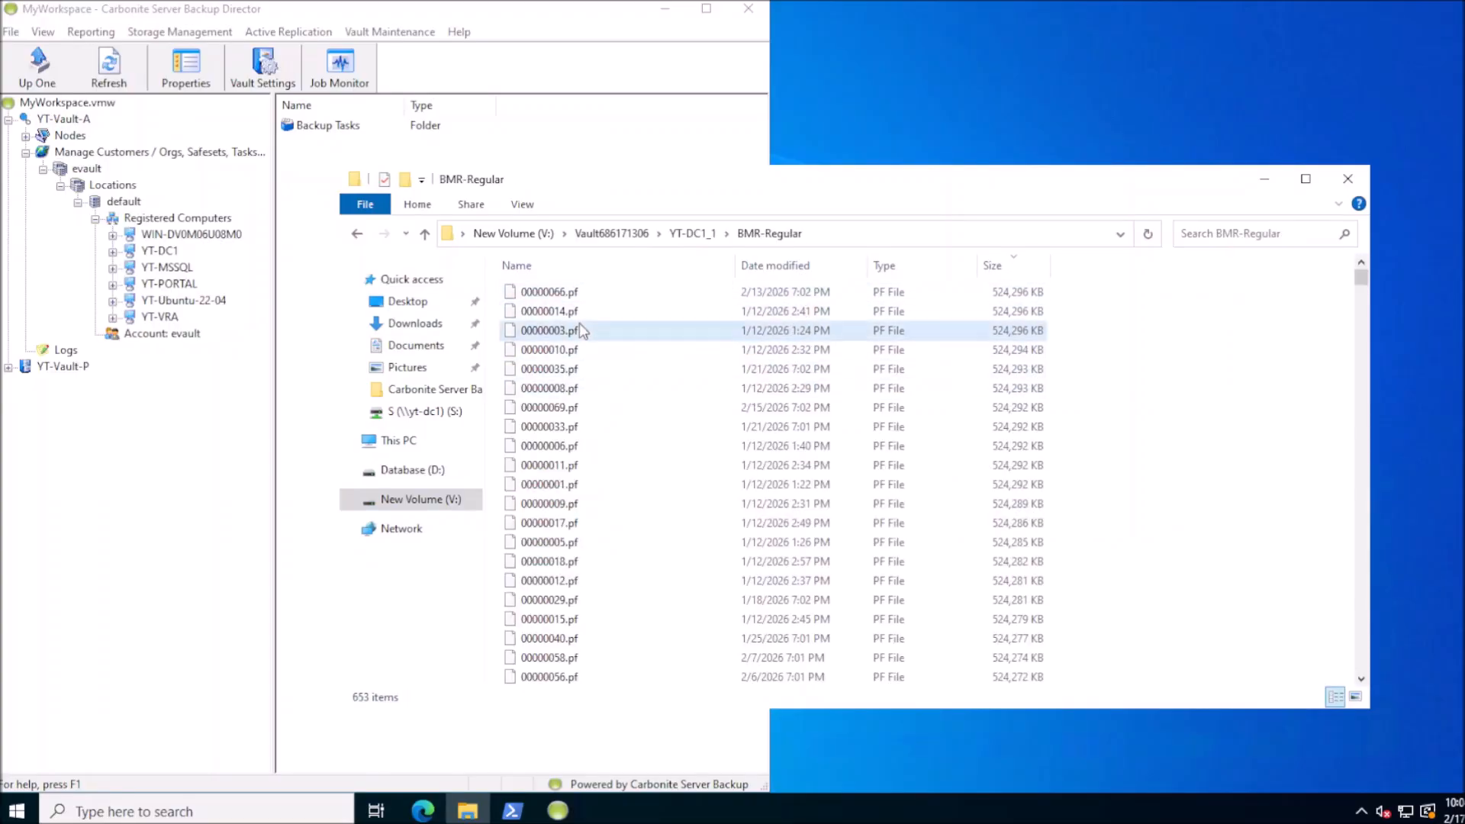
click(1020, 393)
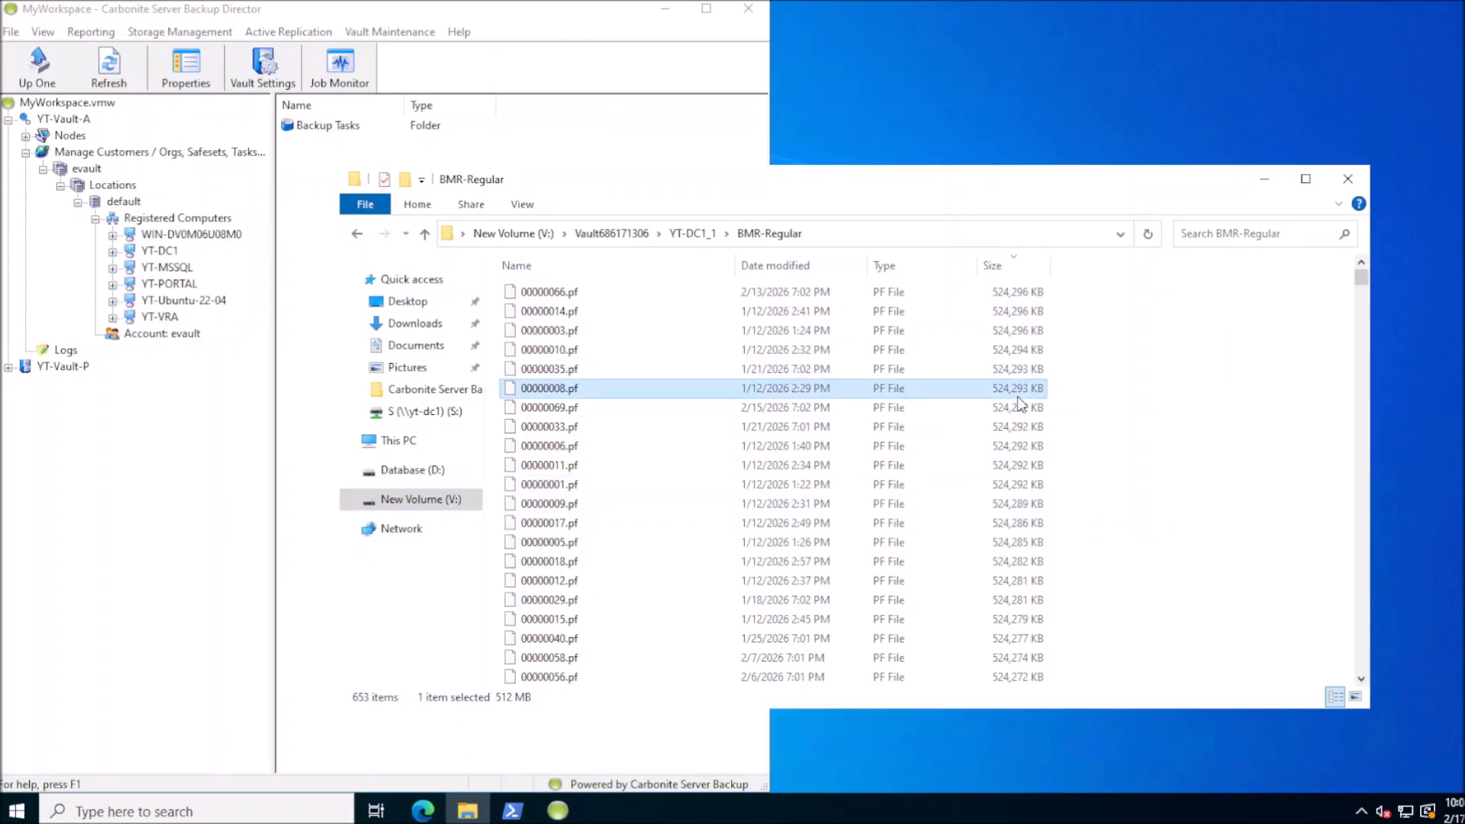
click(602, 269)
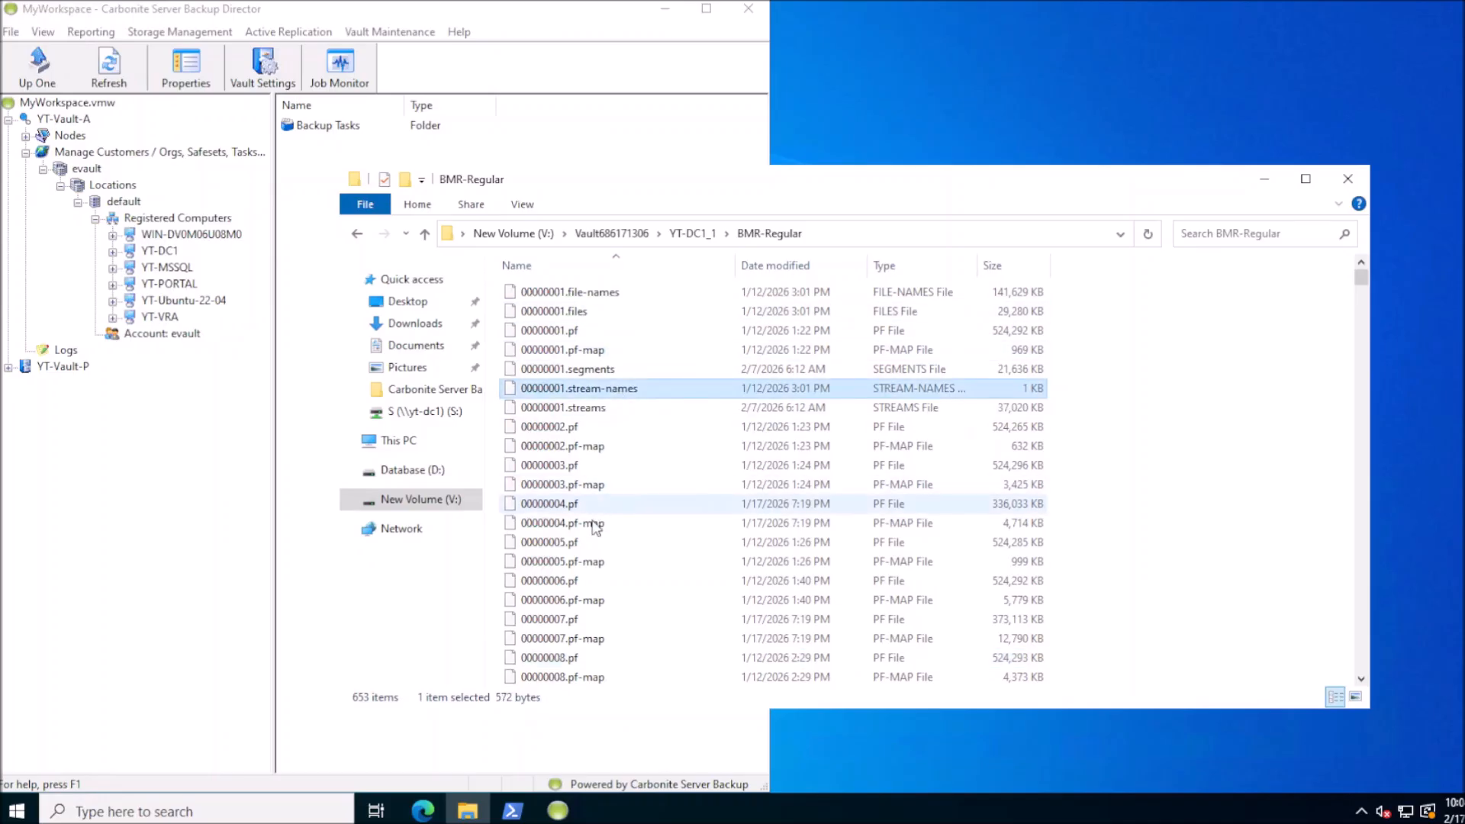
click(602, 523)
click(603, 638)
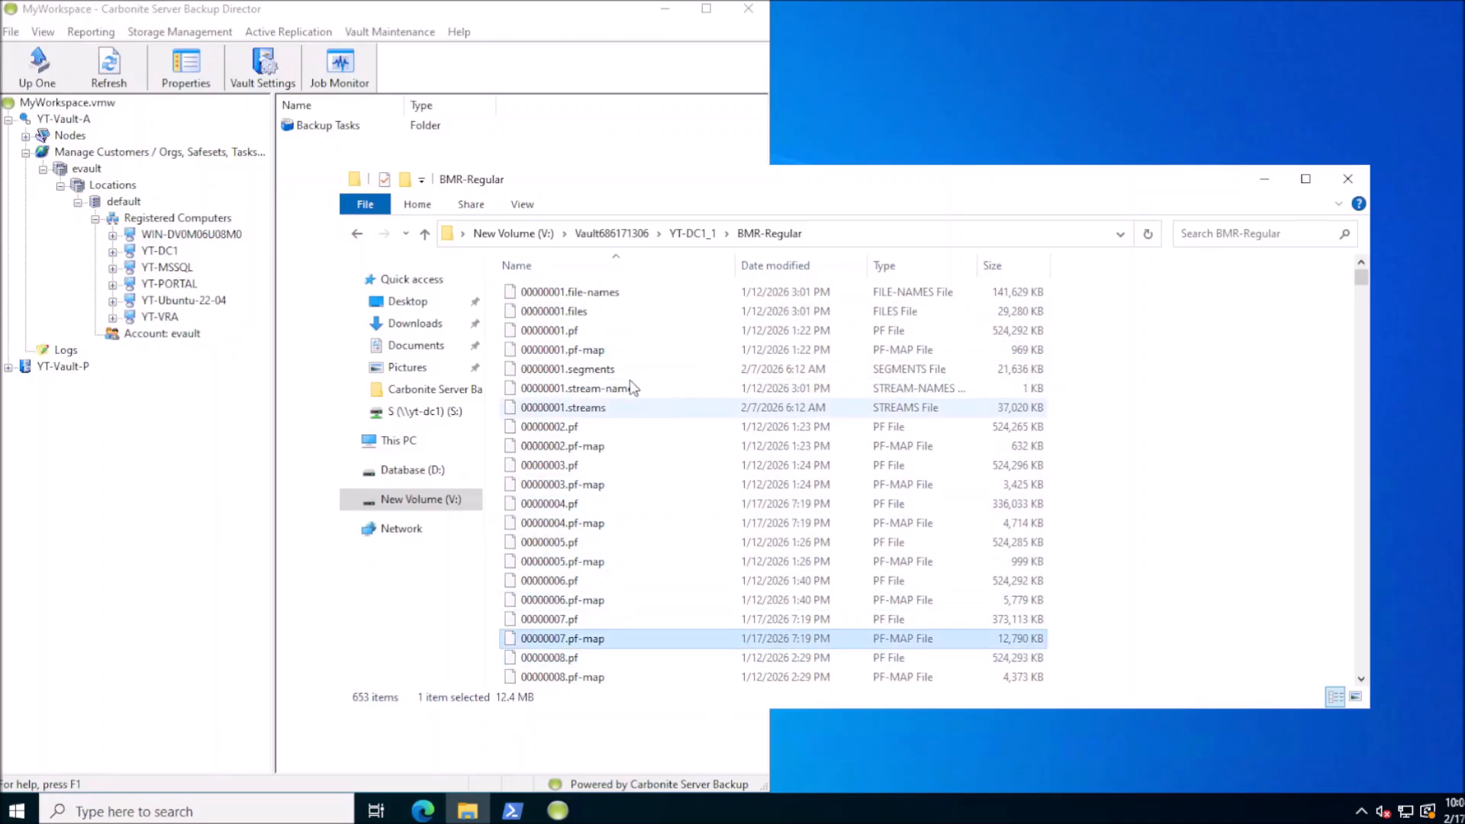
click(603, 427)
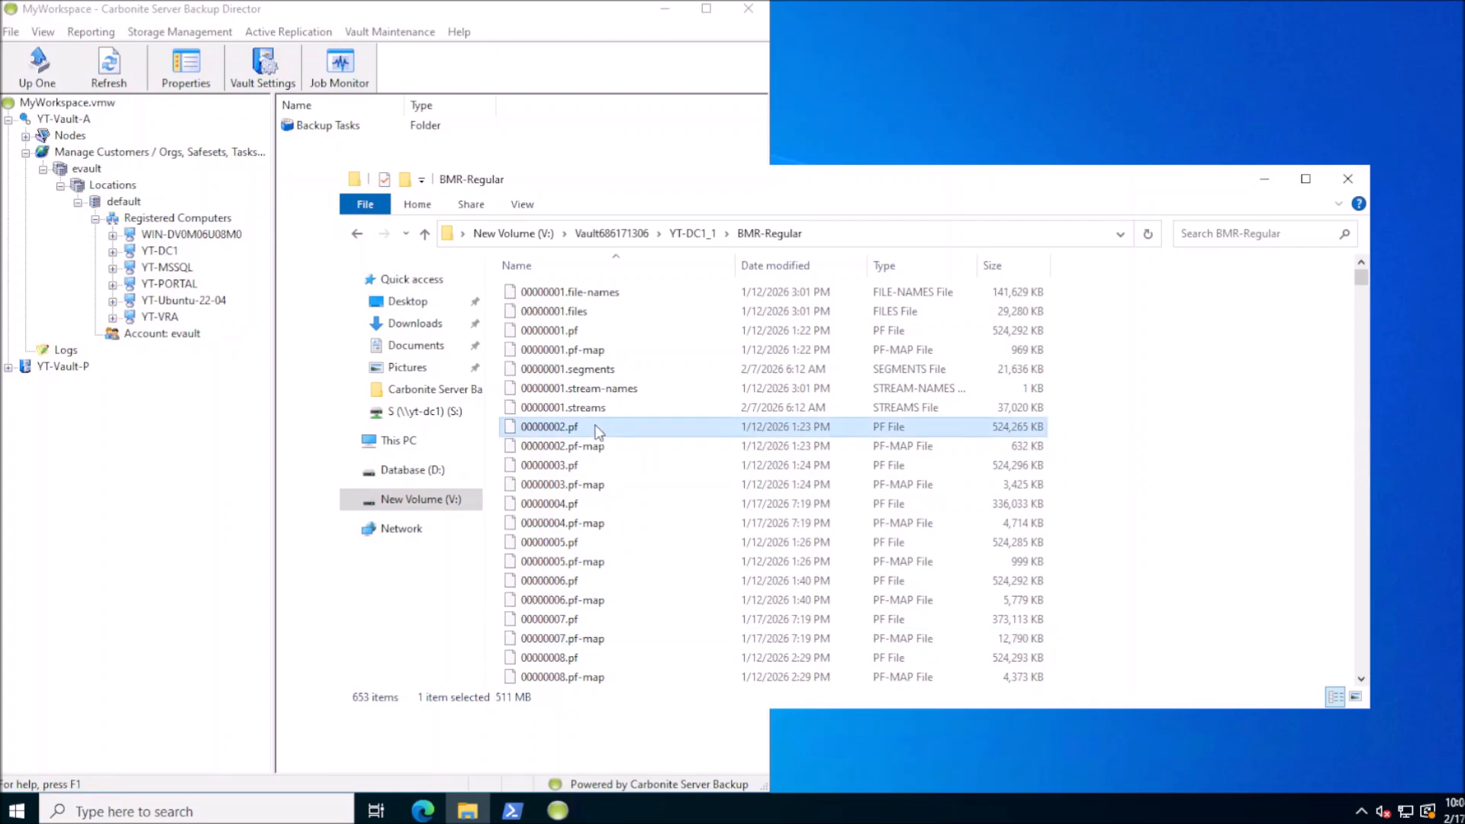
click(582, 465)
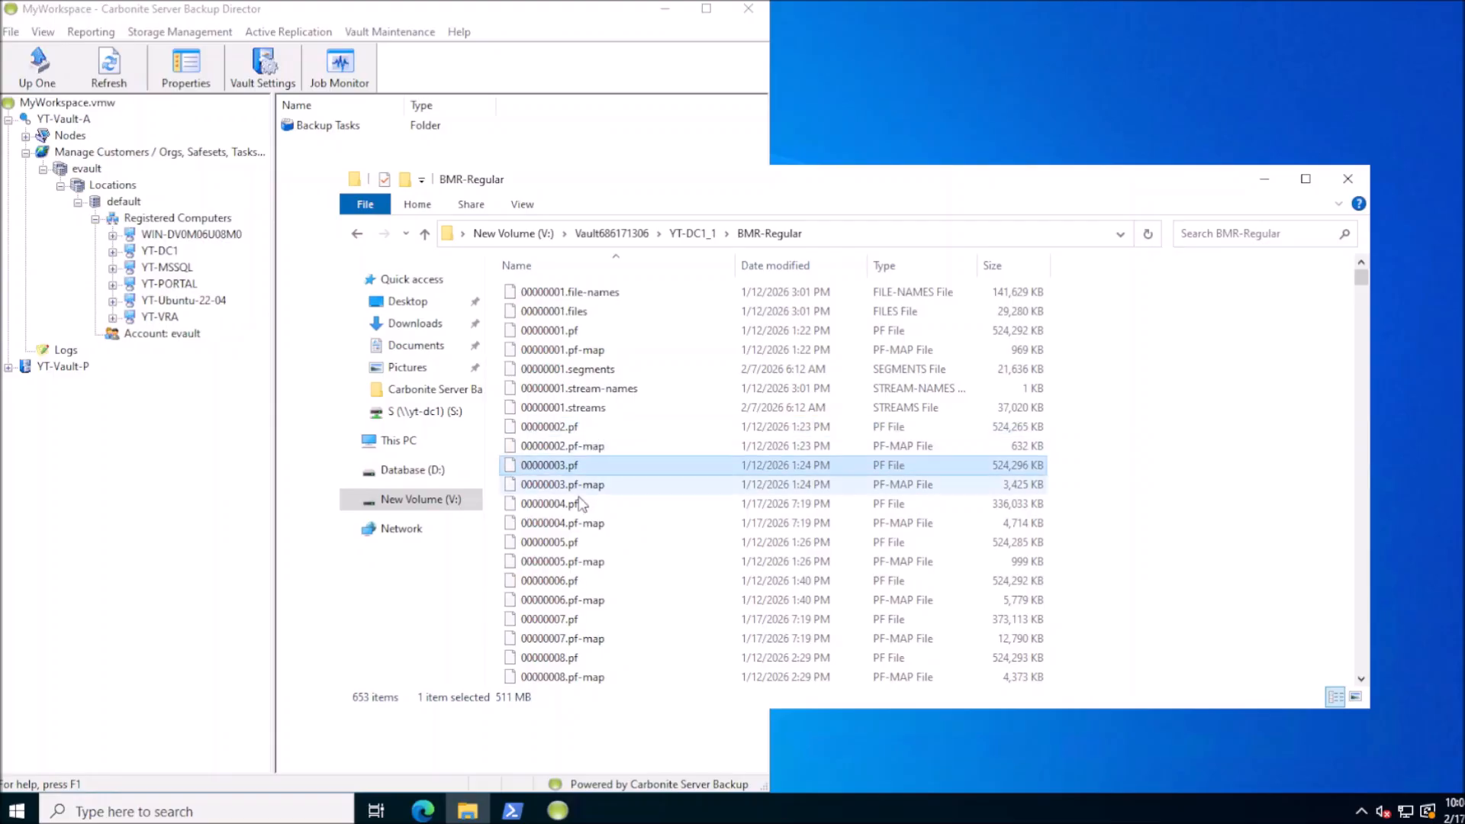
click(580, 504)
click(576, 544)
click(1108, 488)
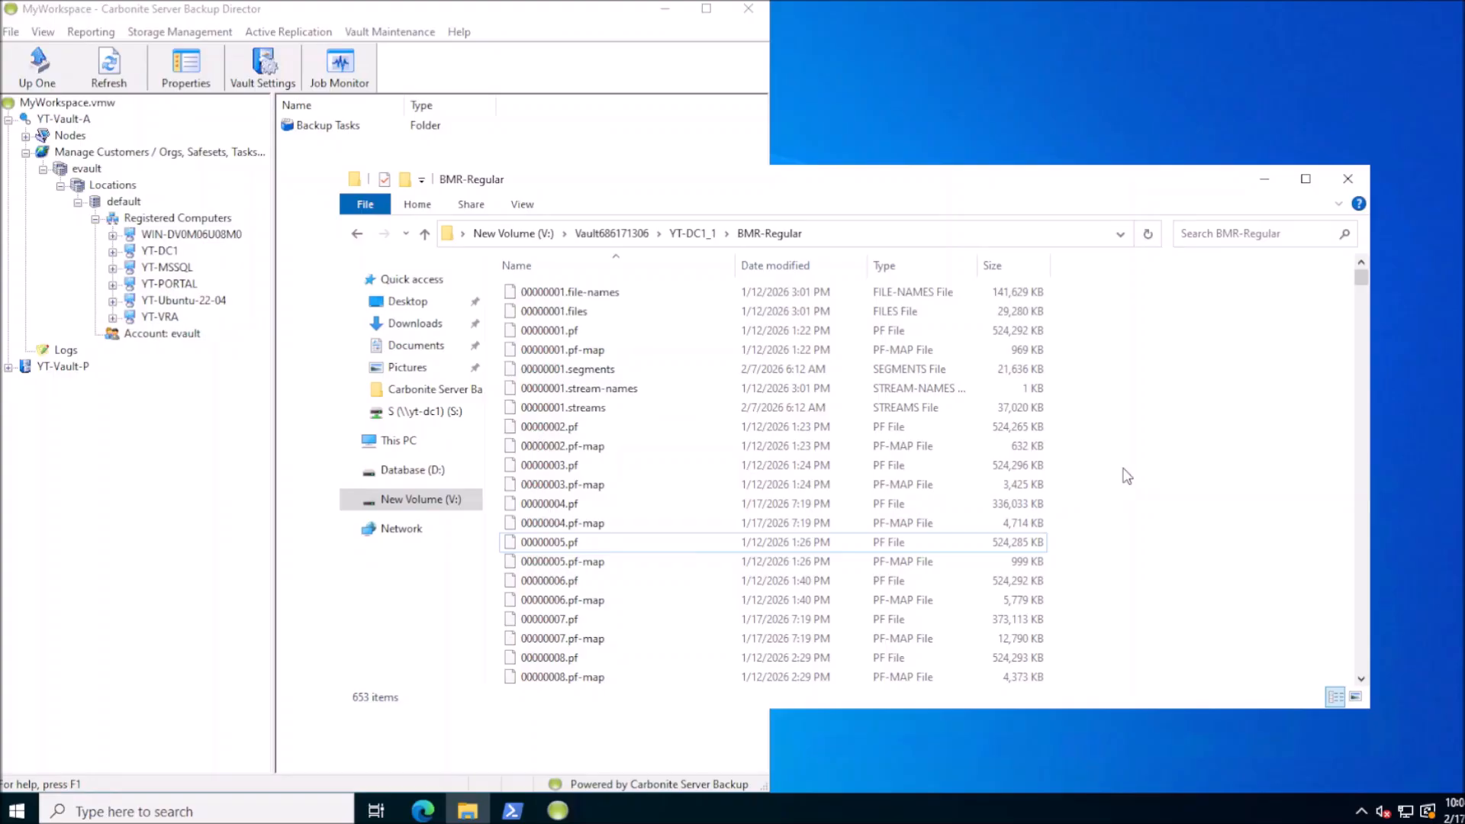
click(557, 432)
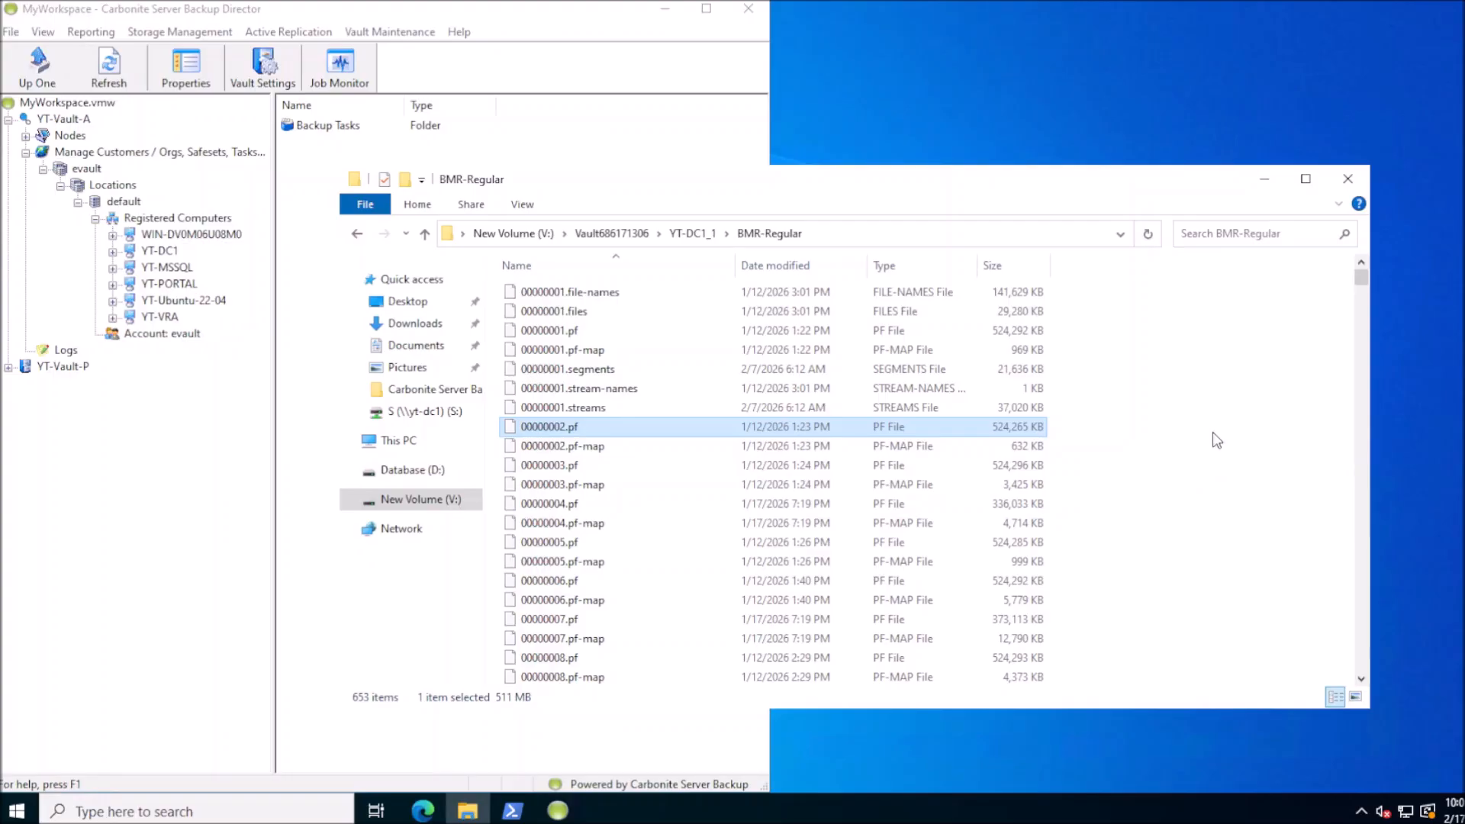
Review drive free space under This PC, including Local Disk (C:), then close Explorer
click(398, 441)
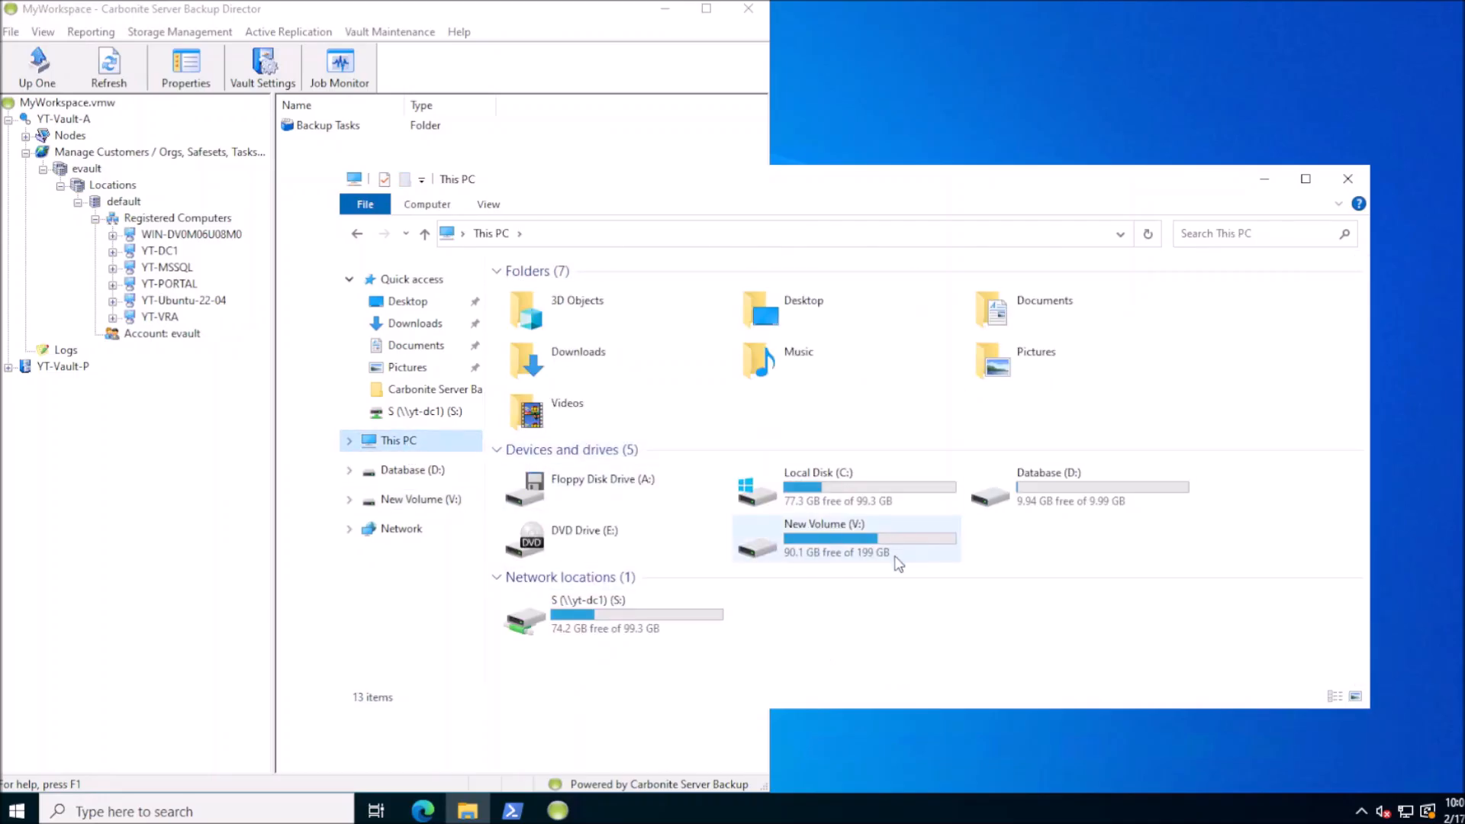
click(860, 485)
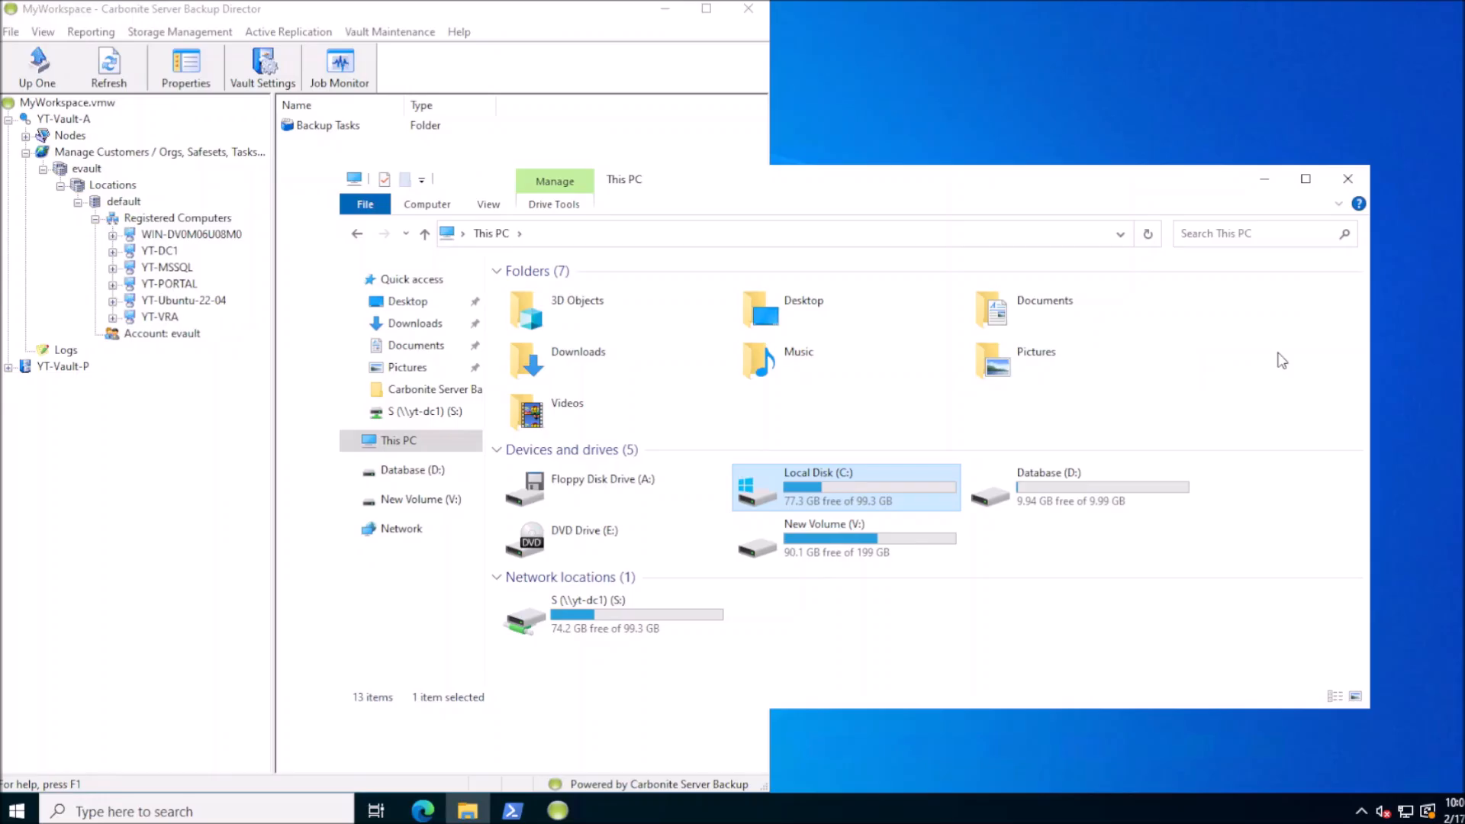
click(1348, 178)
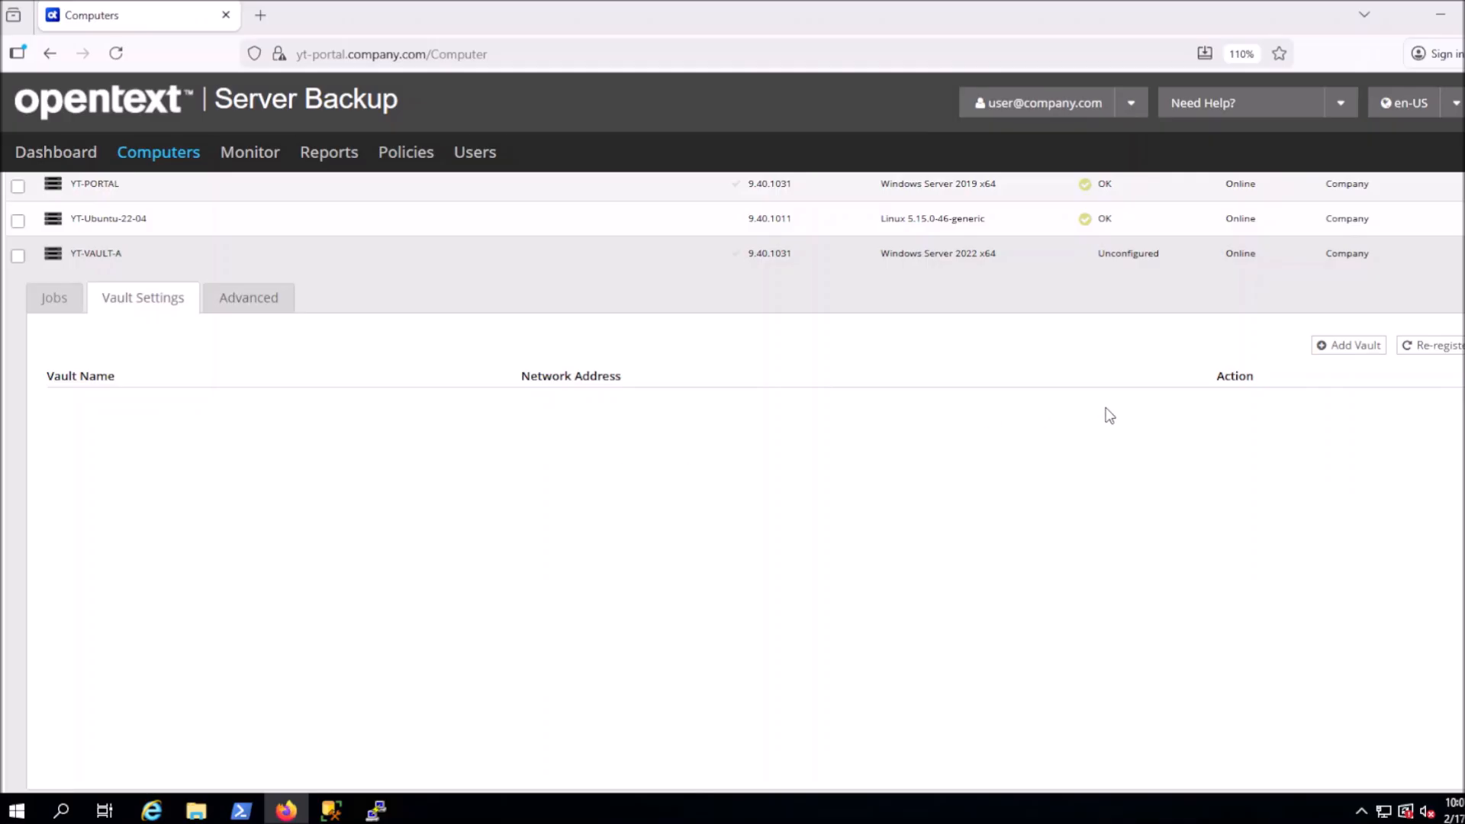
Start adding a vault to the YT-VAULT-A computer
click(1319, 349)
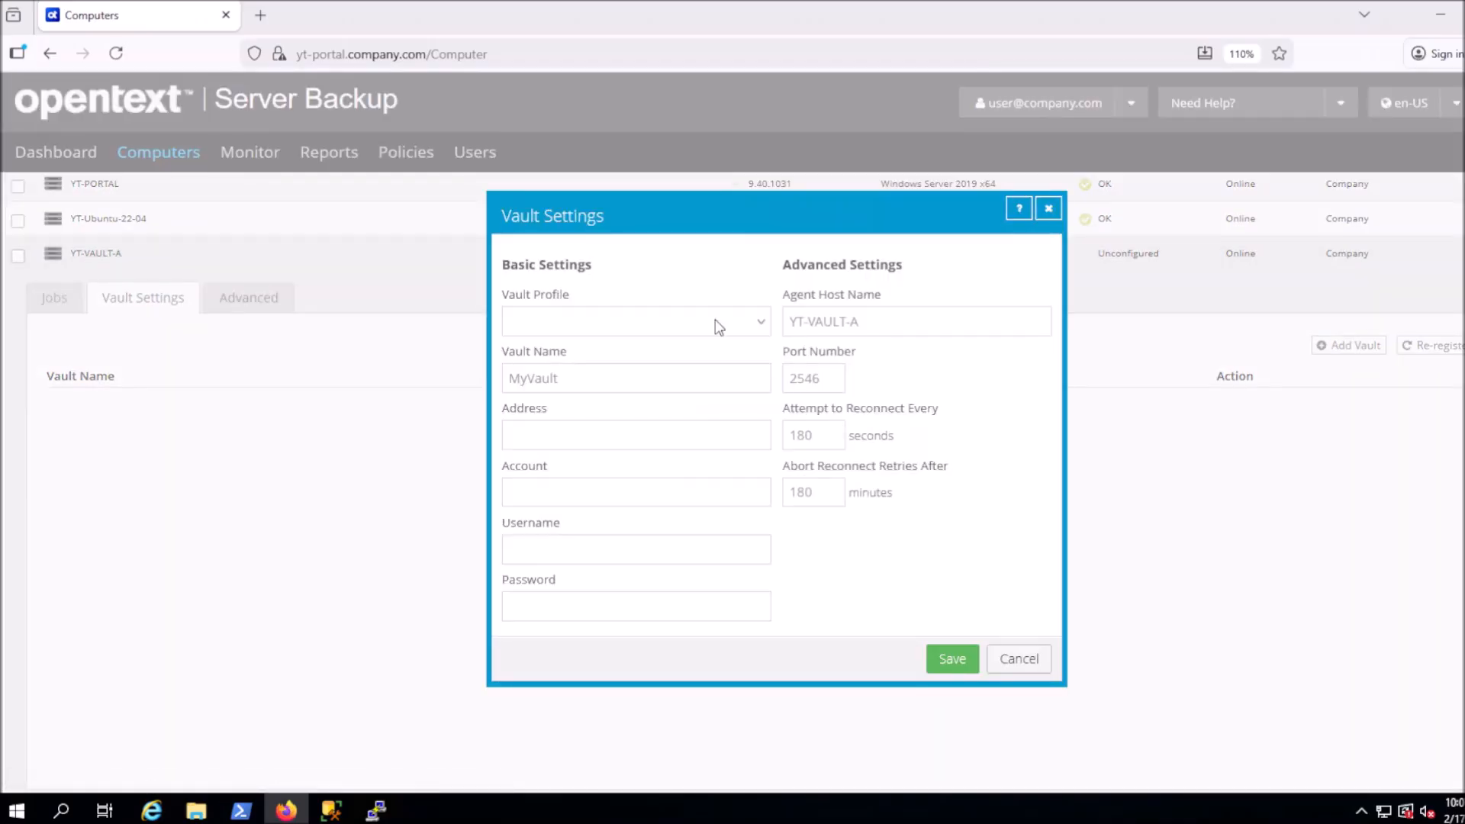
Select the YT-Vault-A vault profile and save the new vault settings
click(672, 322)
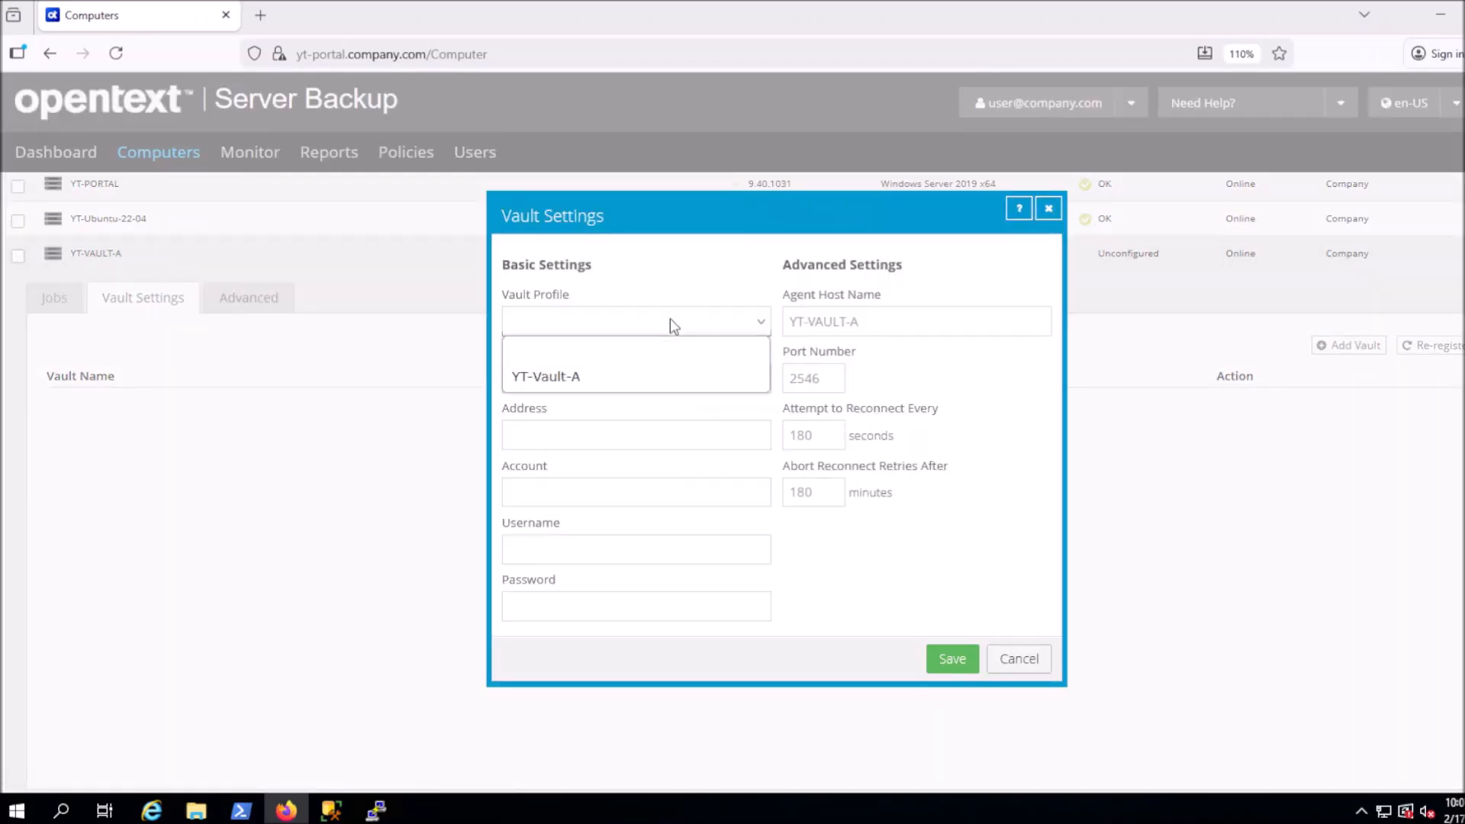
click(611, 377)
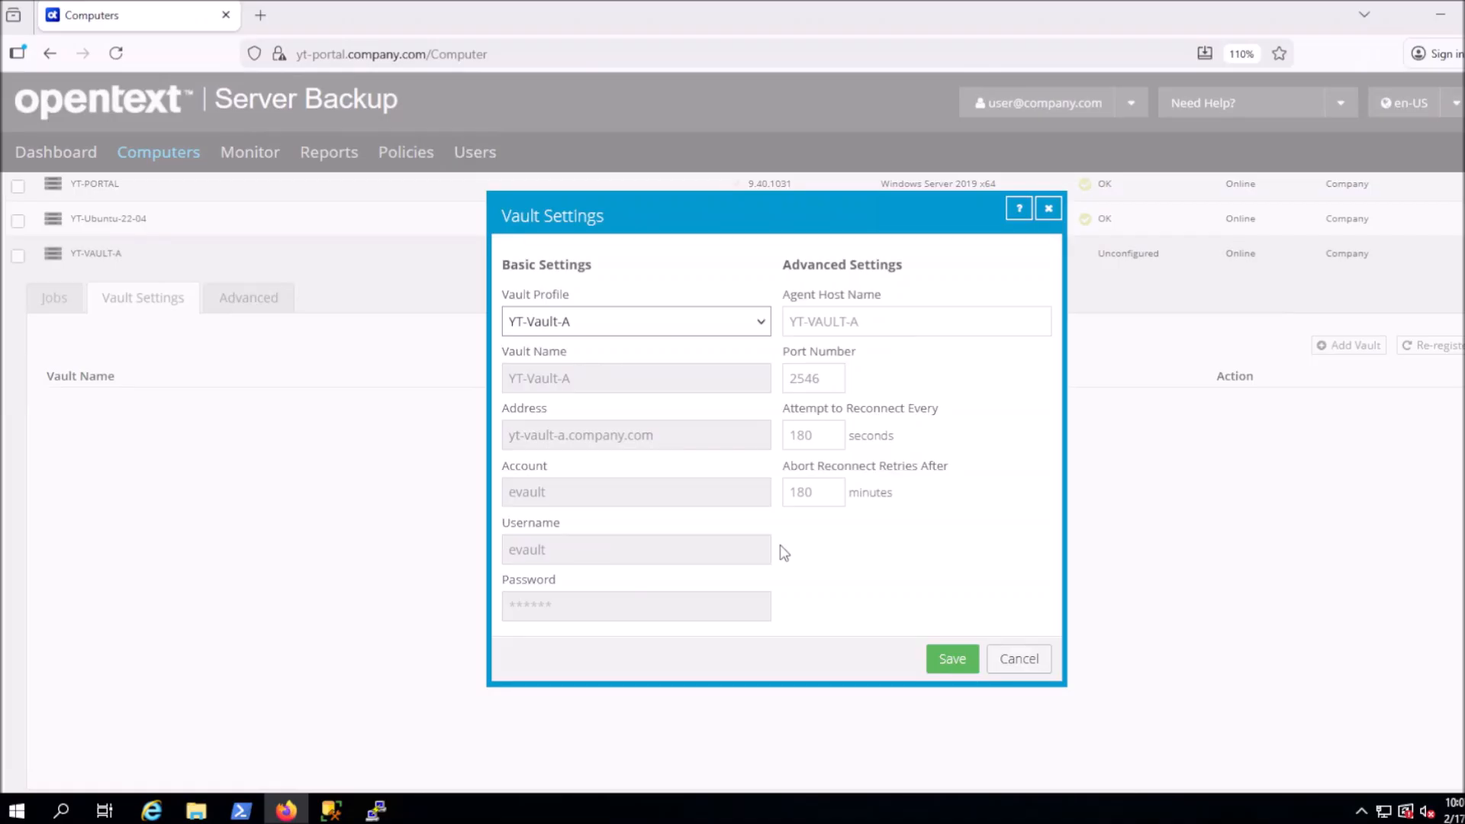
click(939, 660)
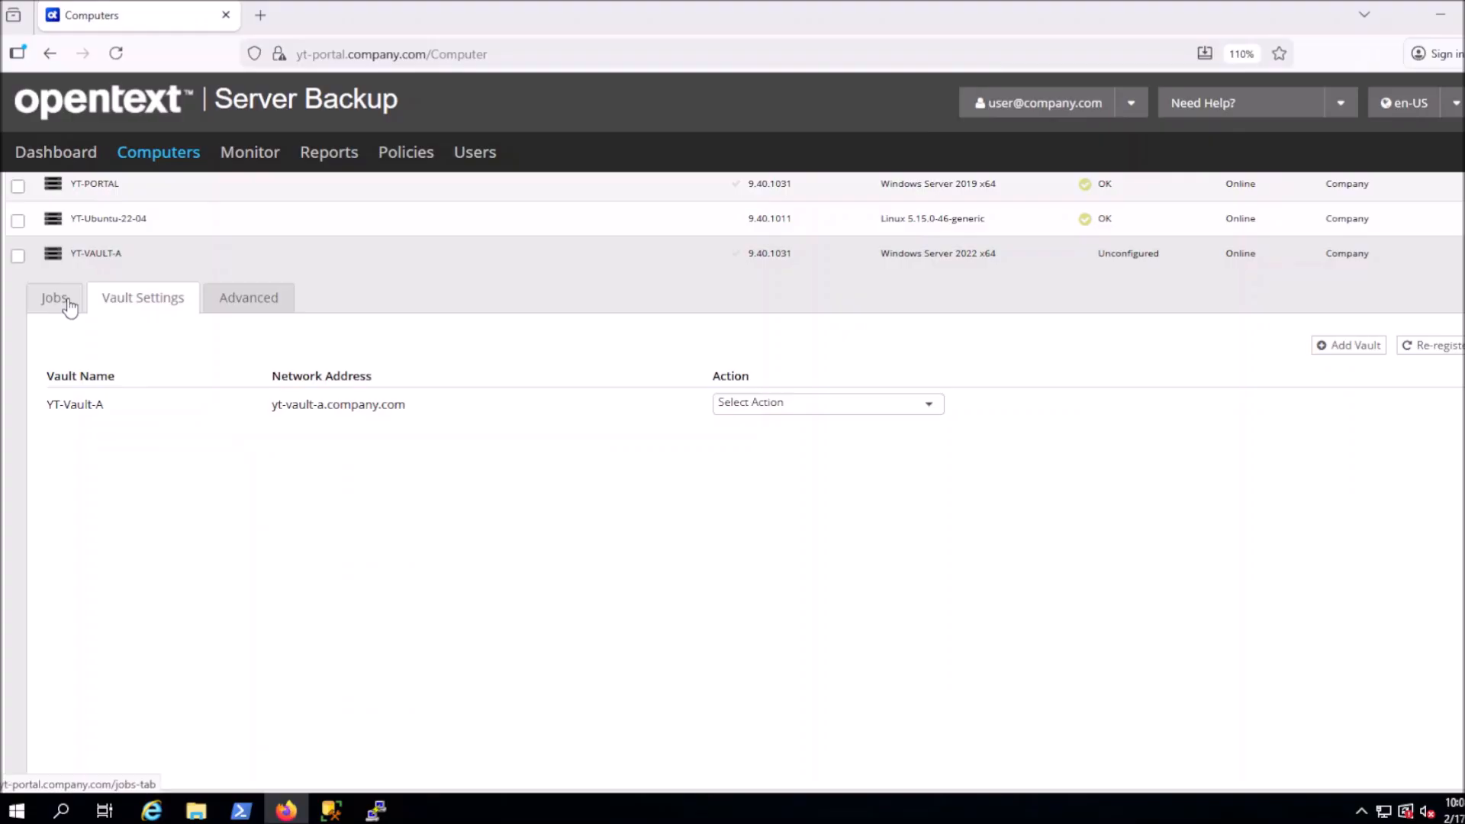
On YT-VAULT-A's Jobs tab, start a new local system job from Select Job Task
click(63, 301)
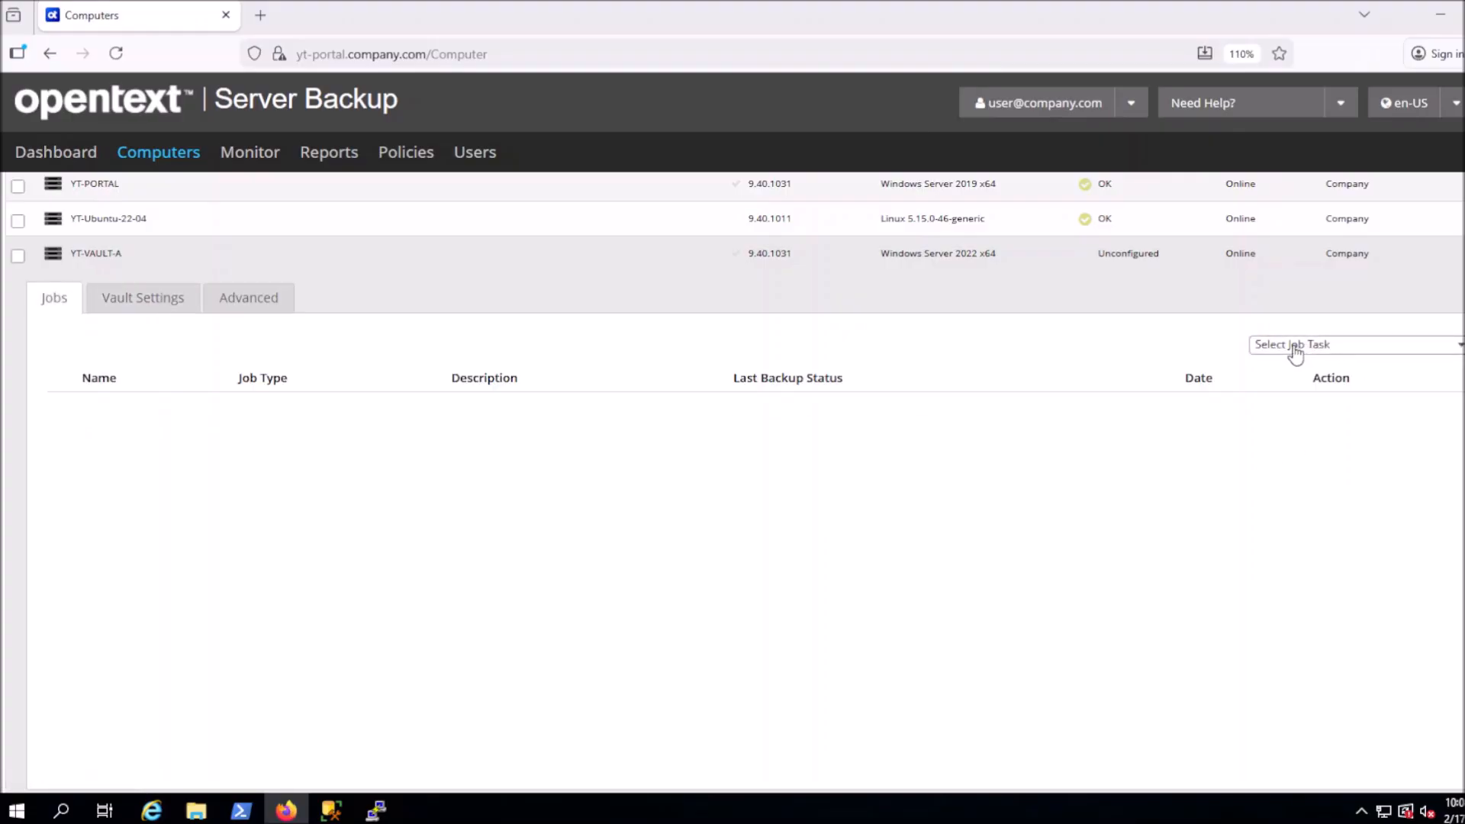
click(1294, 350)
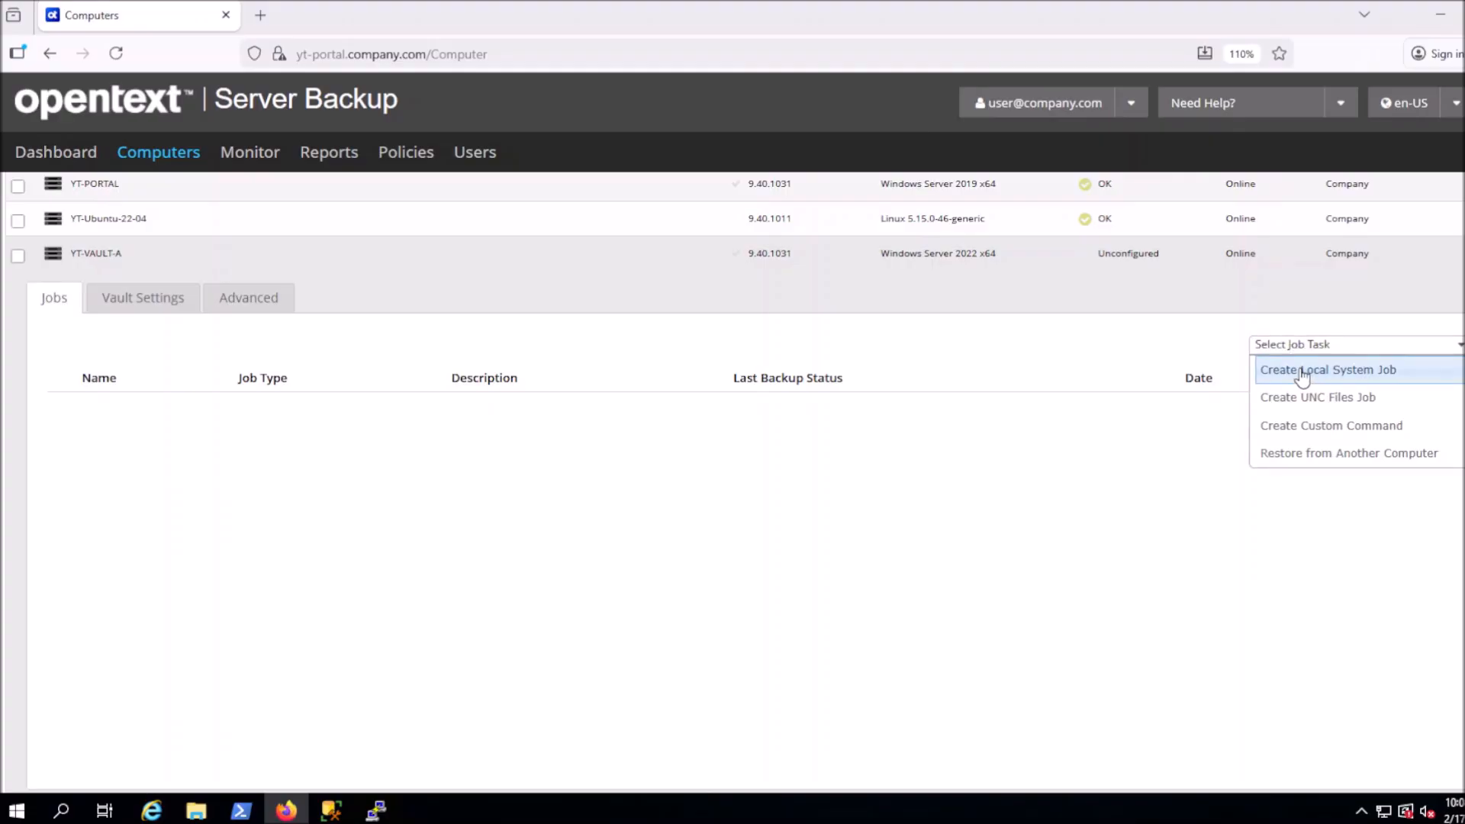
click(1302, 374)
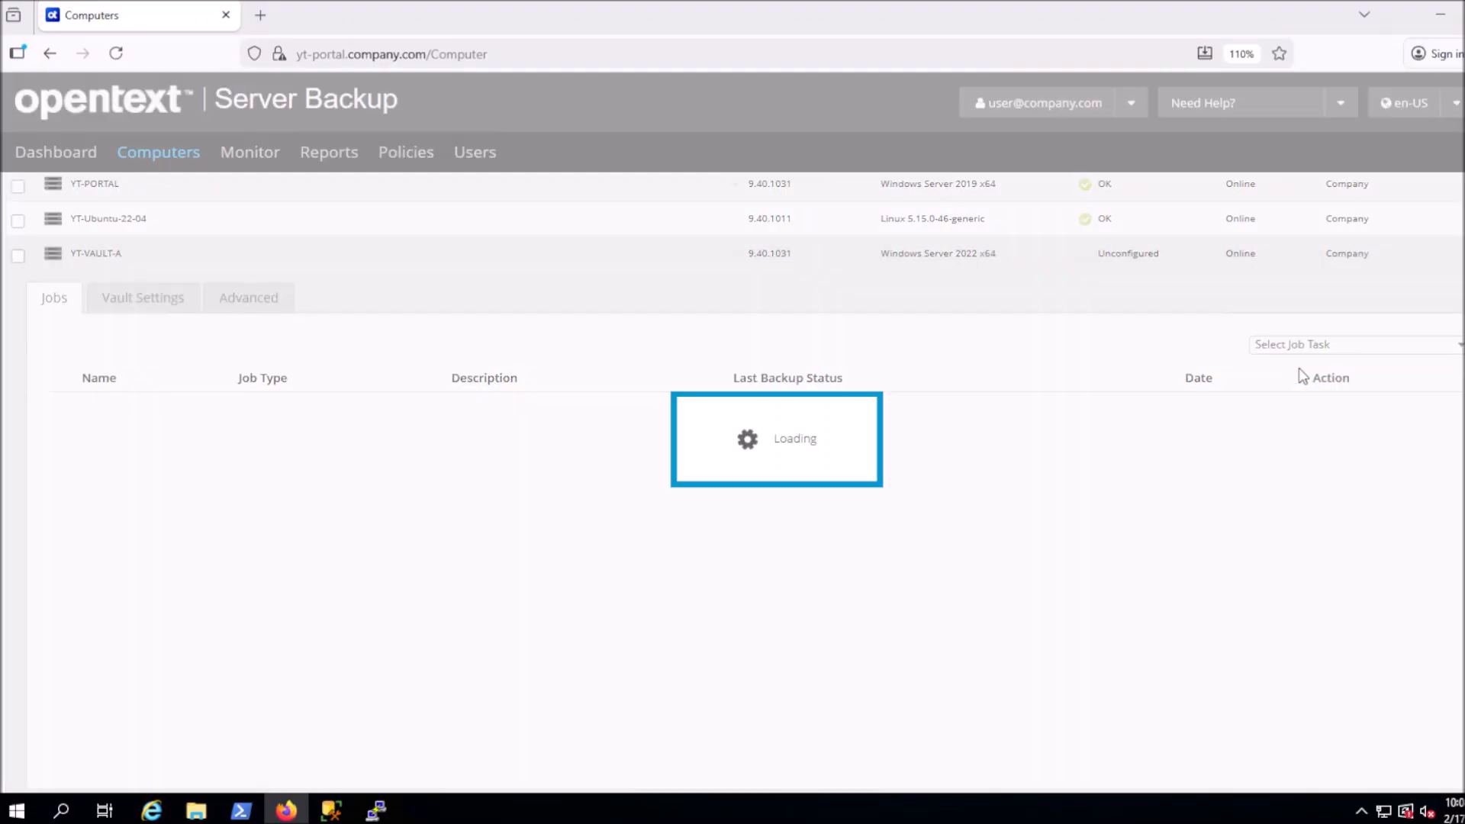
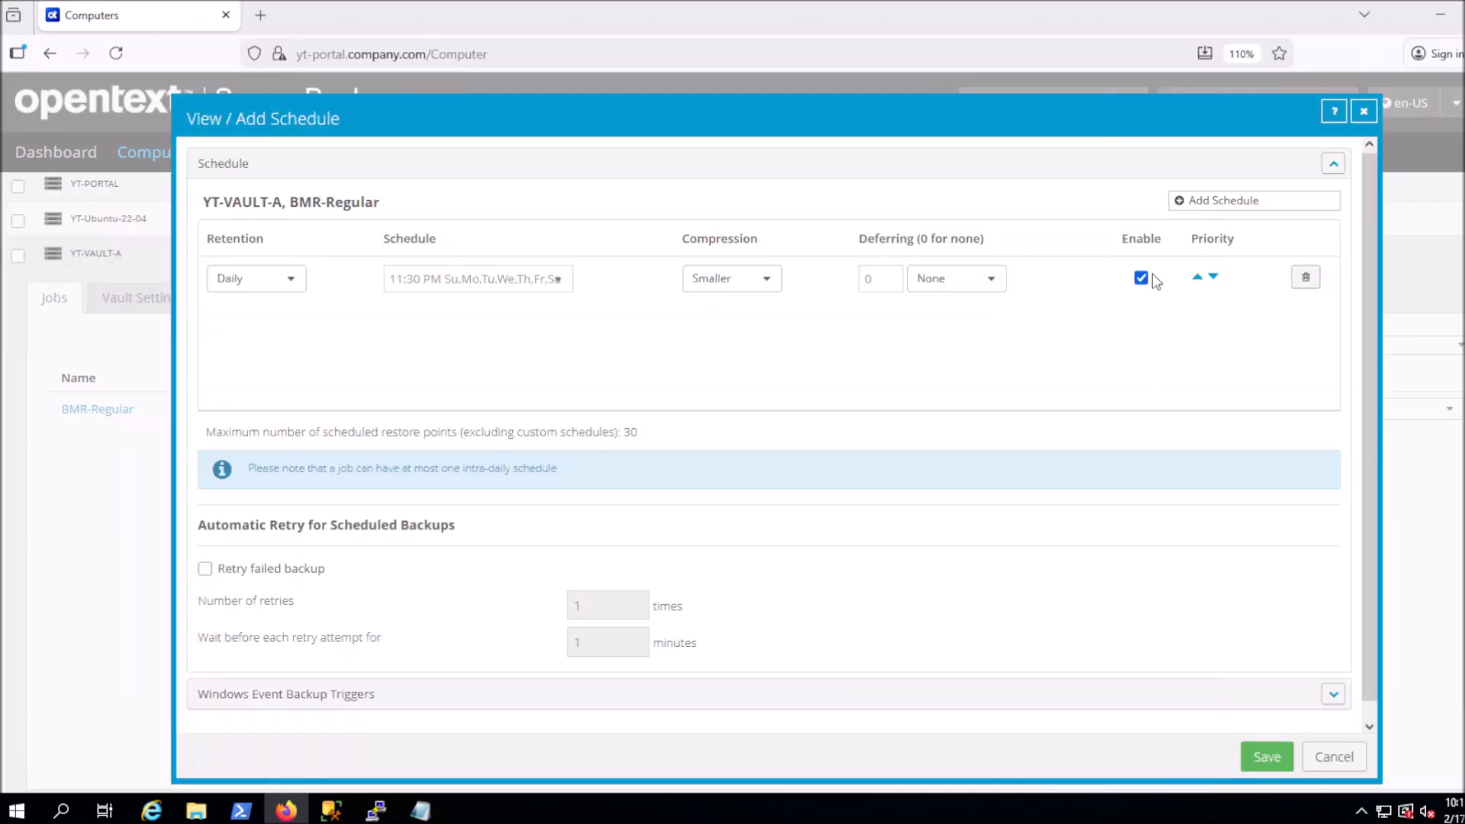
Add a second schedule with Monthly retention, running on day 1 of each month
click(1192, 203)
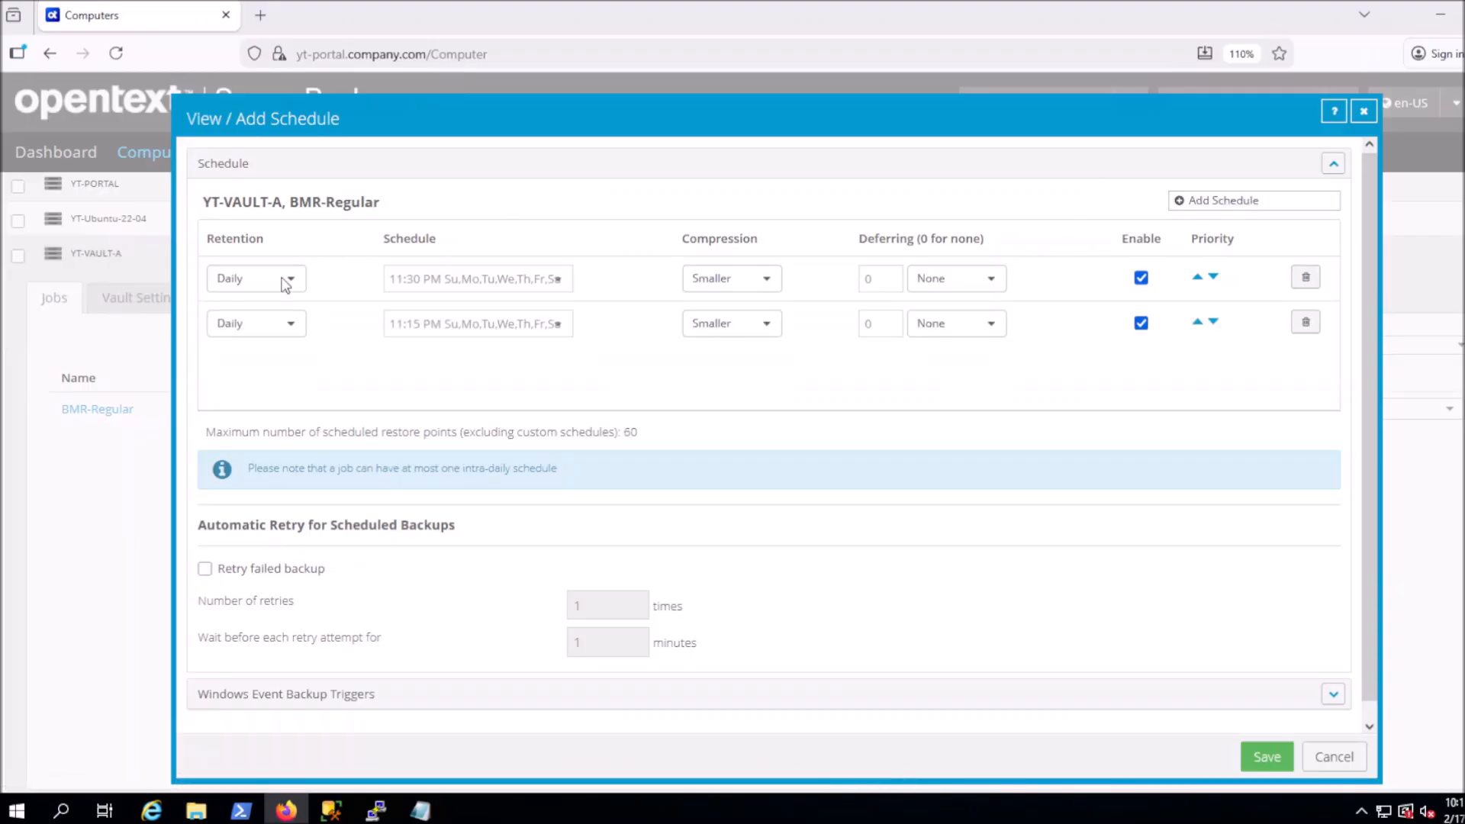
click(262, 281)
click(264, 345)
click(434, 282)
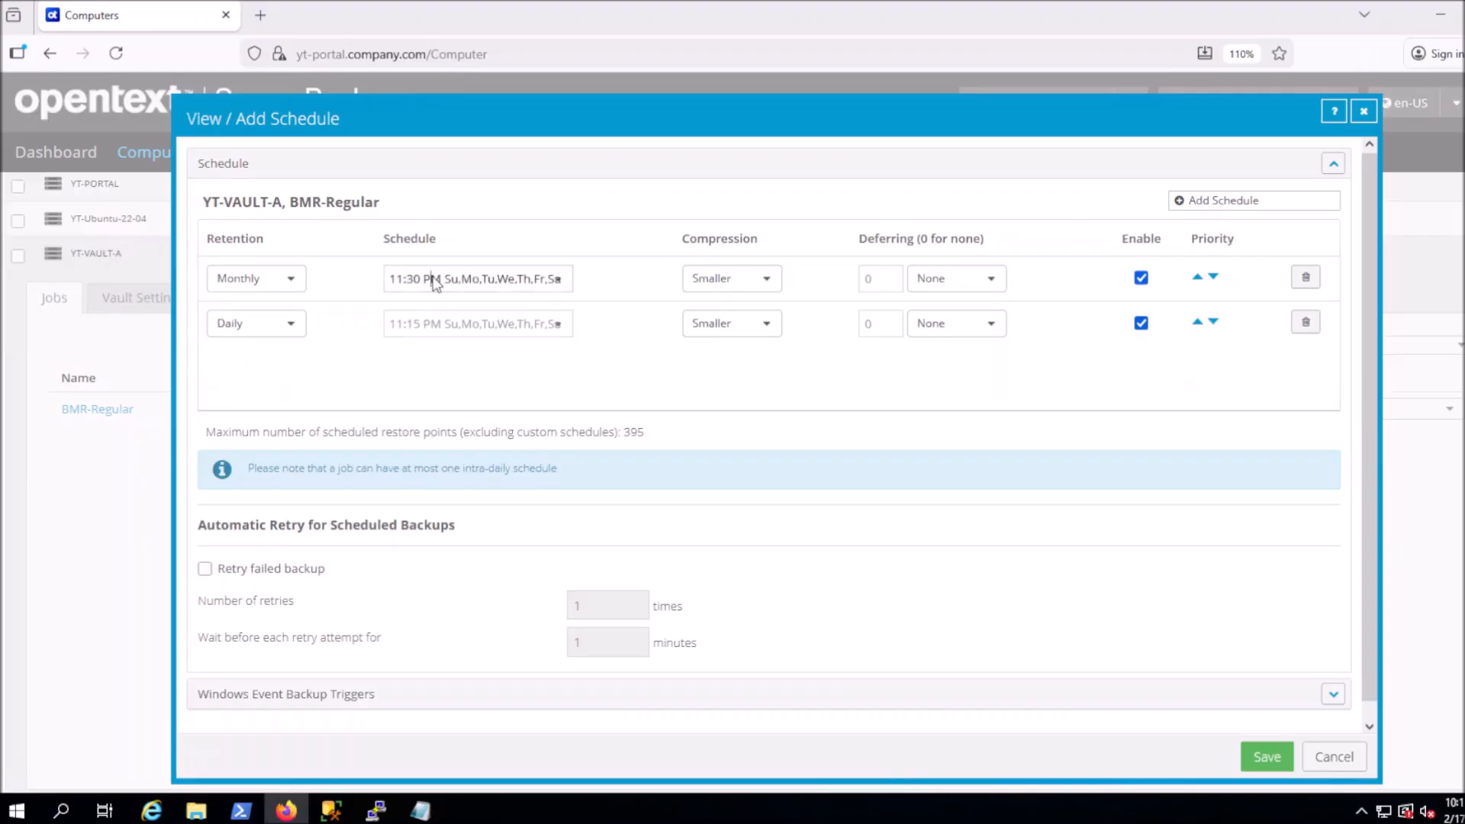
click(719, 395)
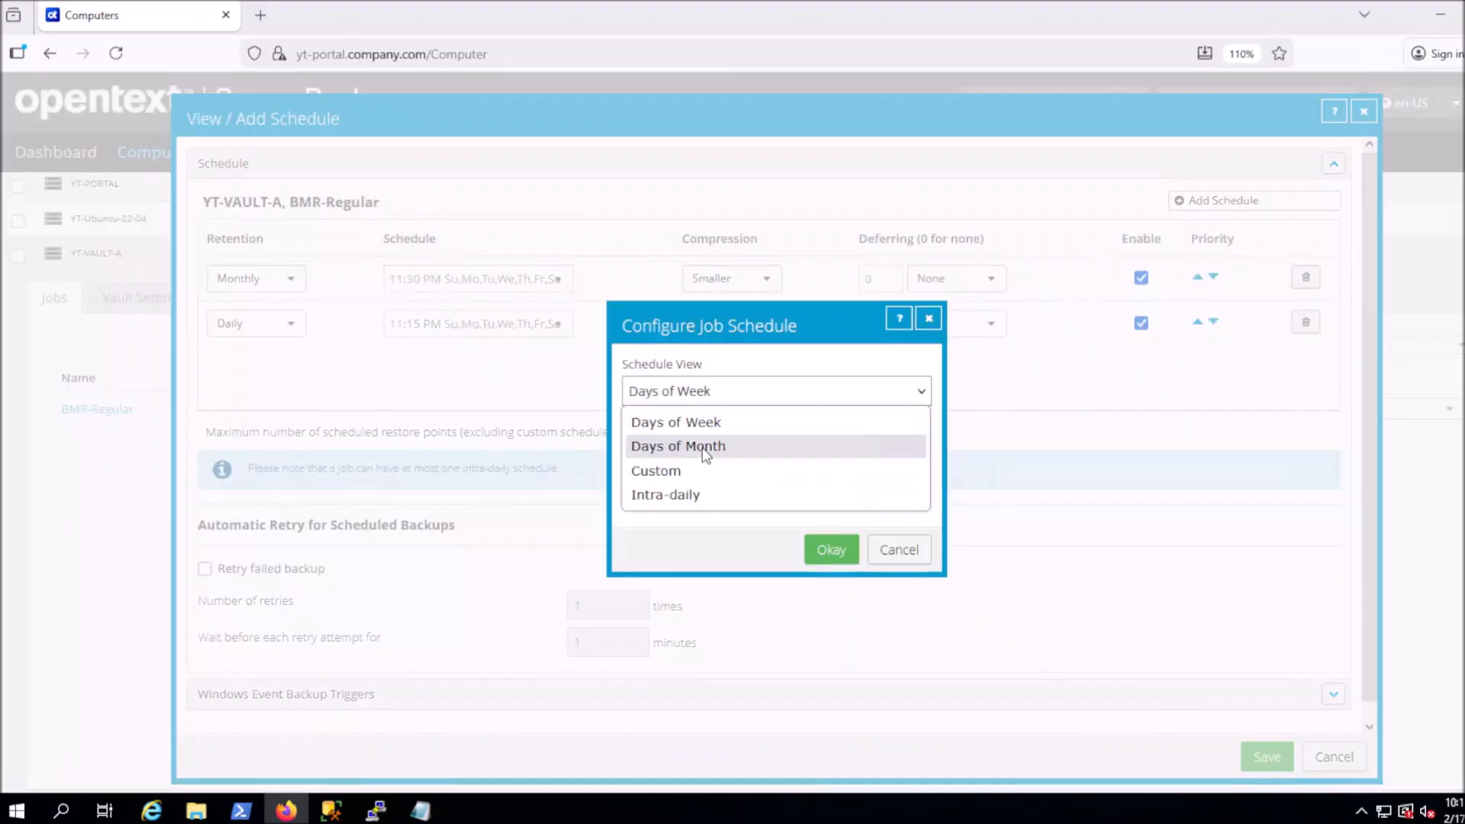
click(702, 447)
click(667, 429)
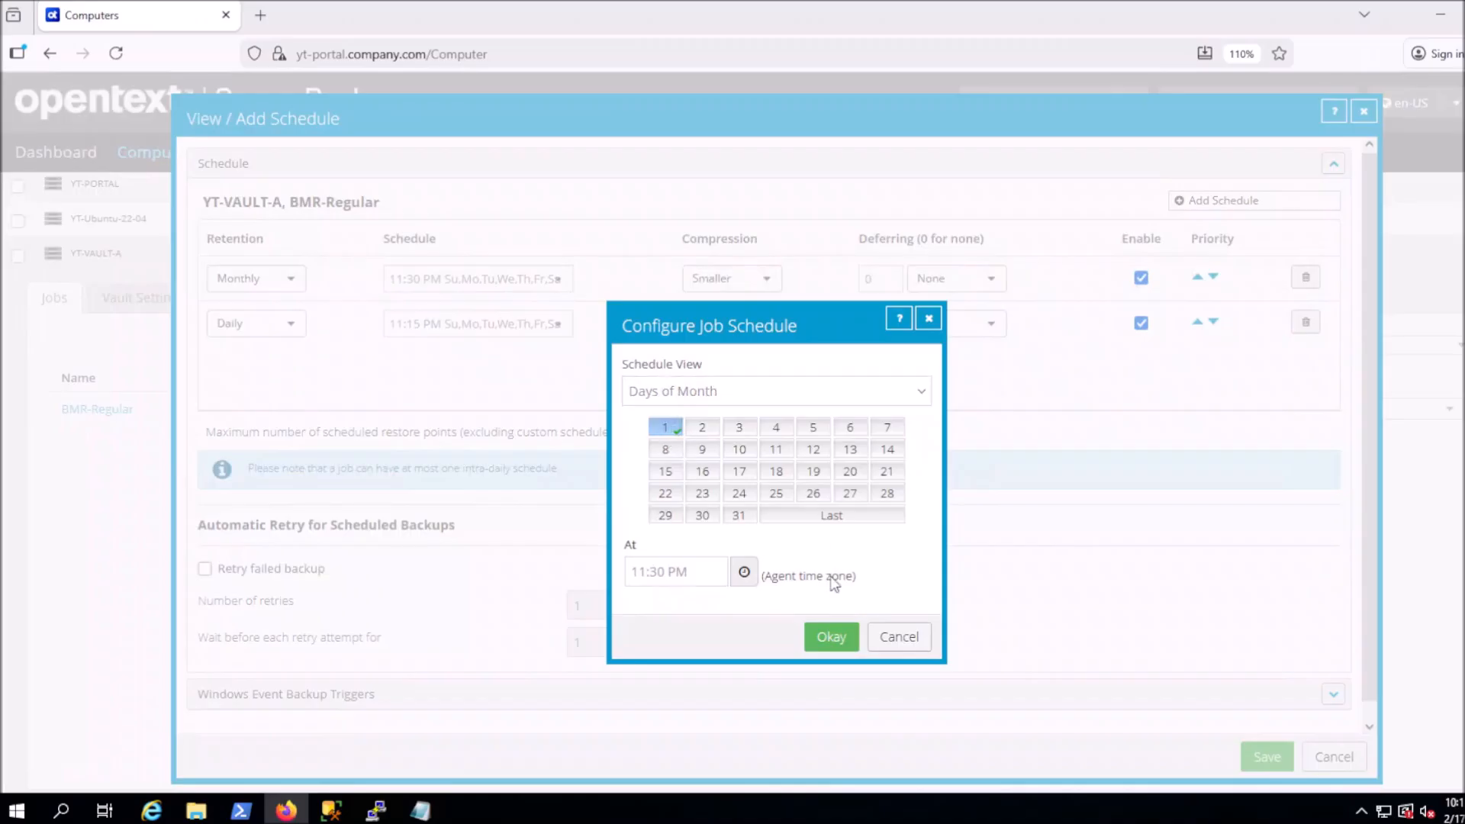
click(835, 648)
Set the Daily schedule to run at 11:30 PM and save both schedules
click(420, 324)
click(661, 448)
text(30)
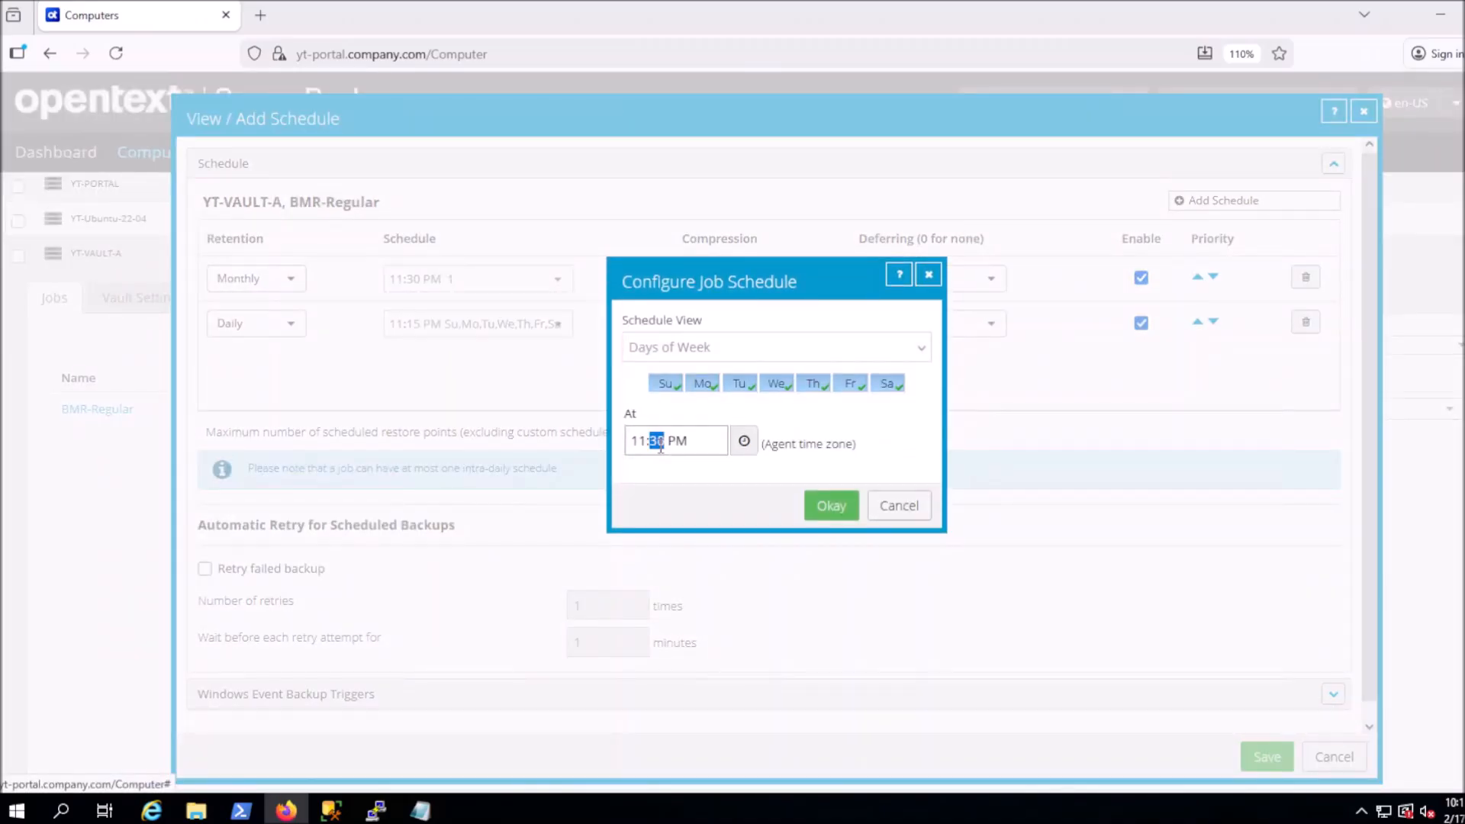
click(830, 507)
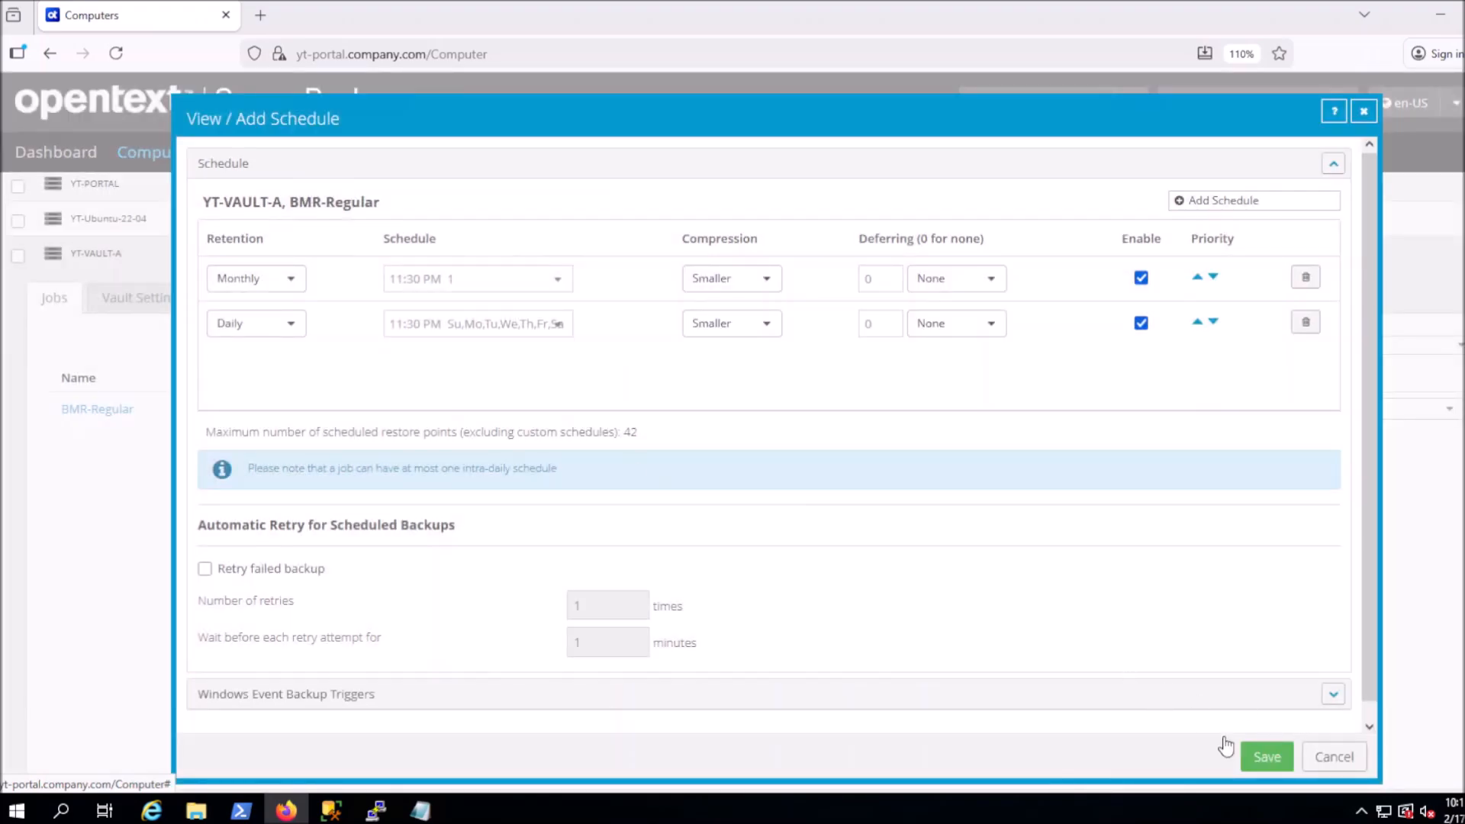
click(1267, 757)
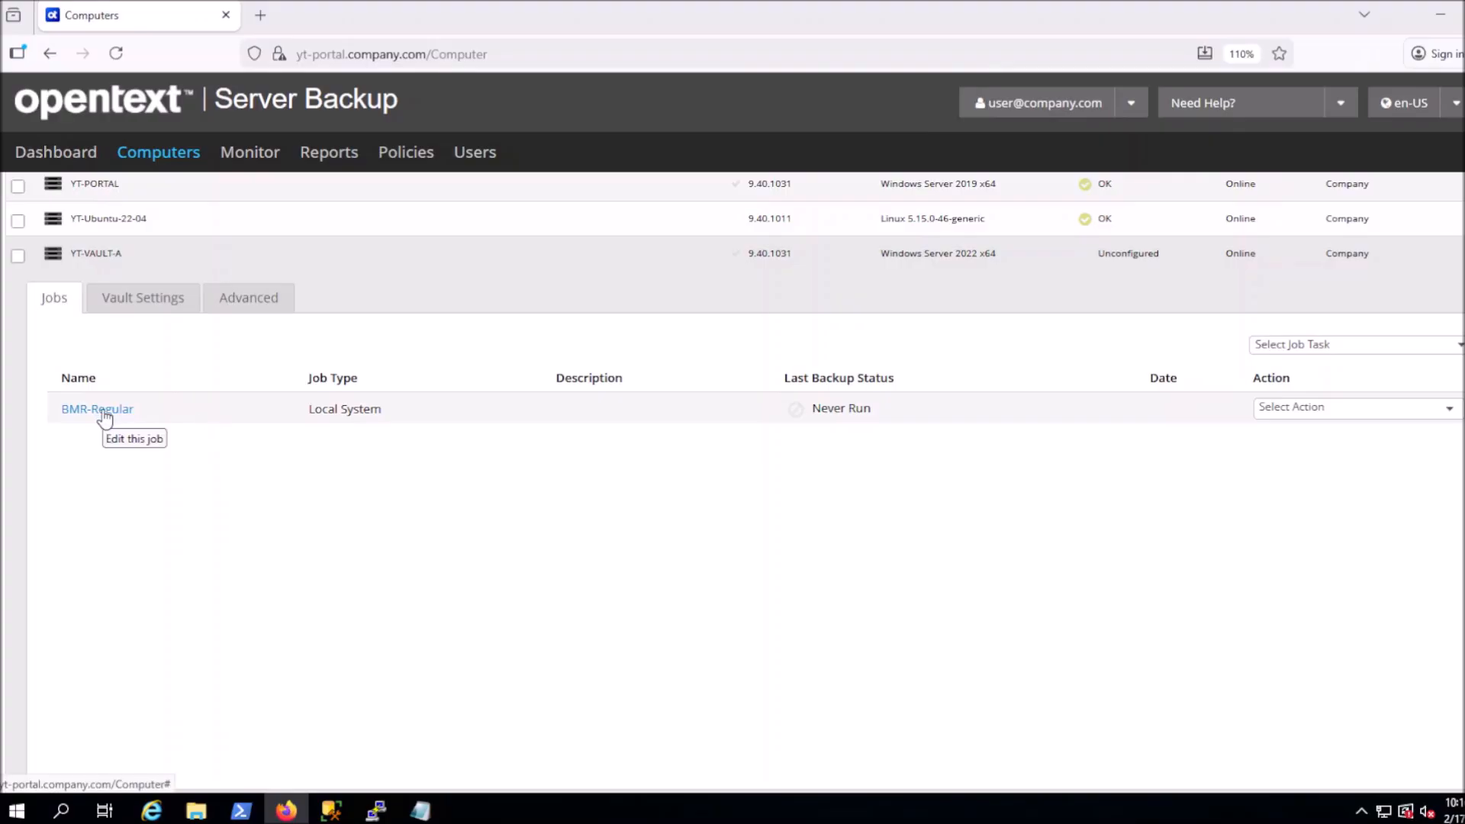
Open the Edit Job dialog for BMR-Regular from its Select Action list
click(1305, 412)
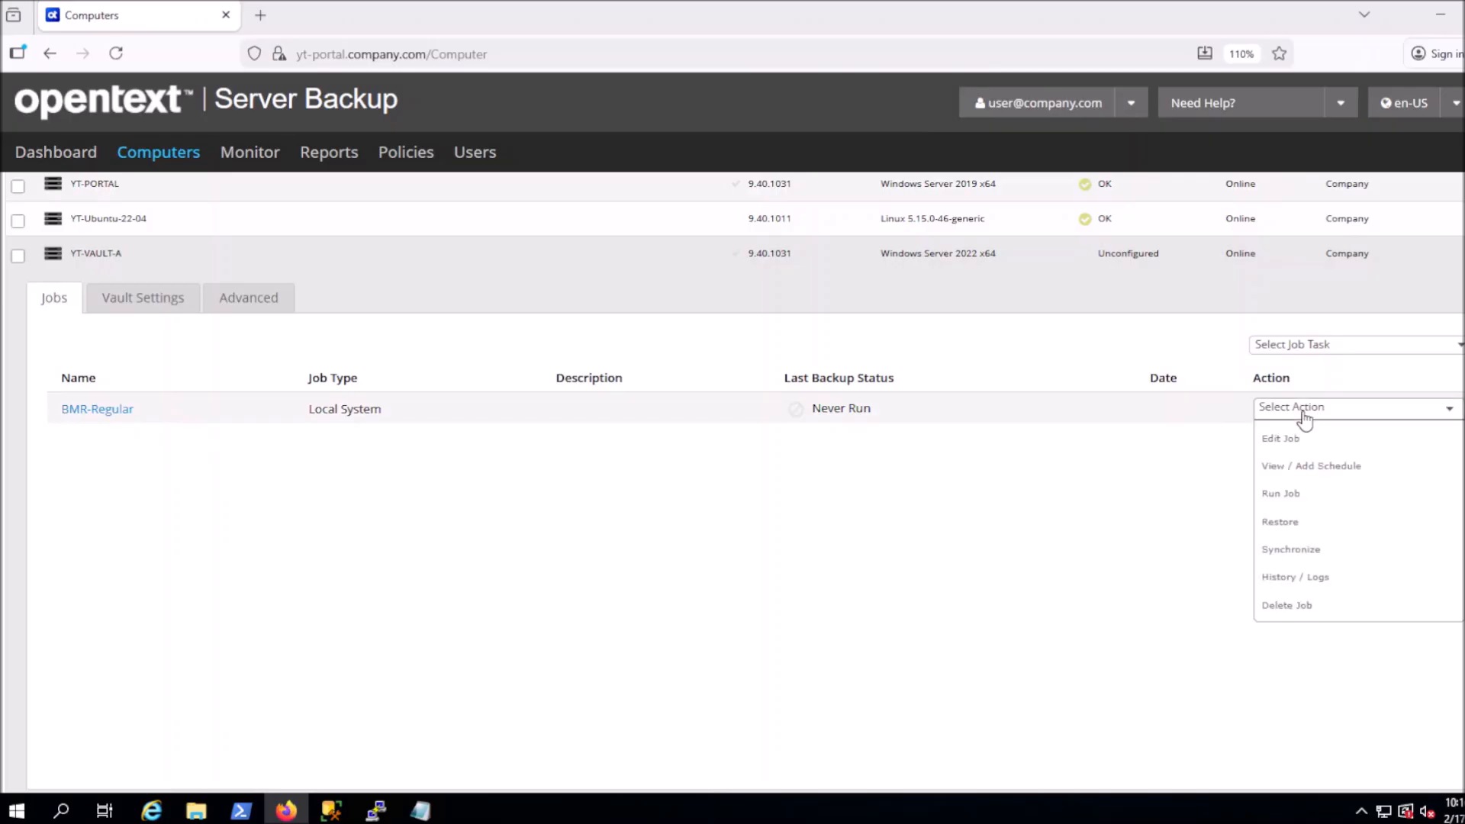
click(1297, 441)
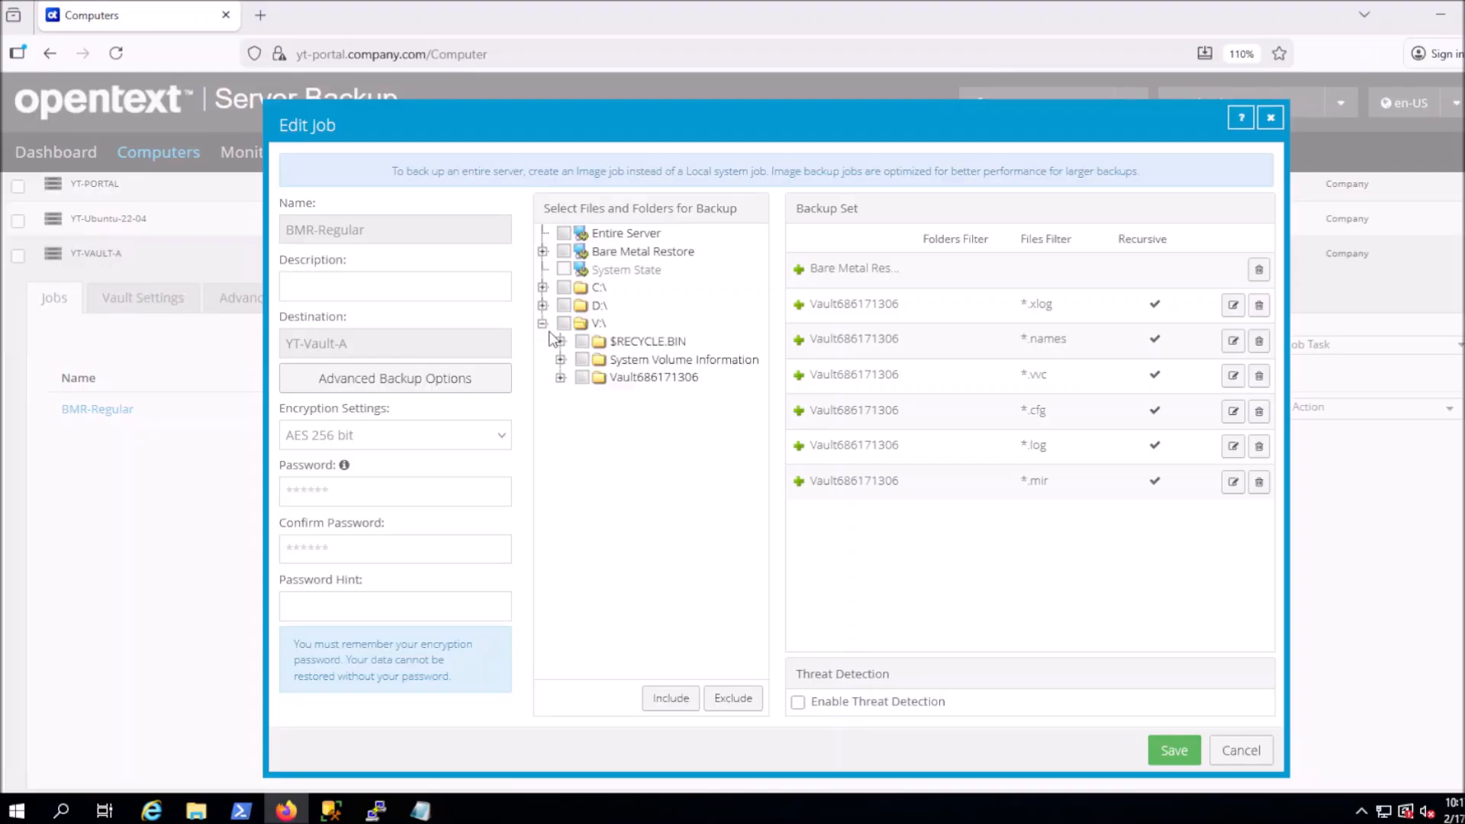
Exclude the Vault686171306 folder with the file filter *.pf, *.pf-map
click(582, 379)
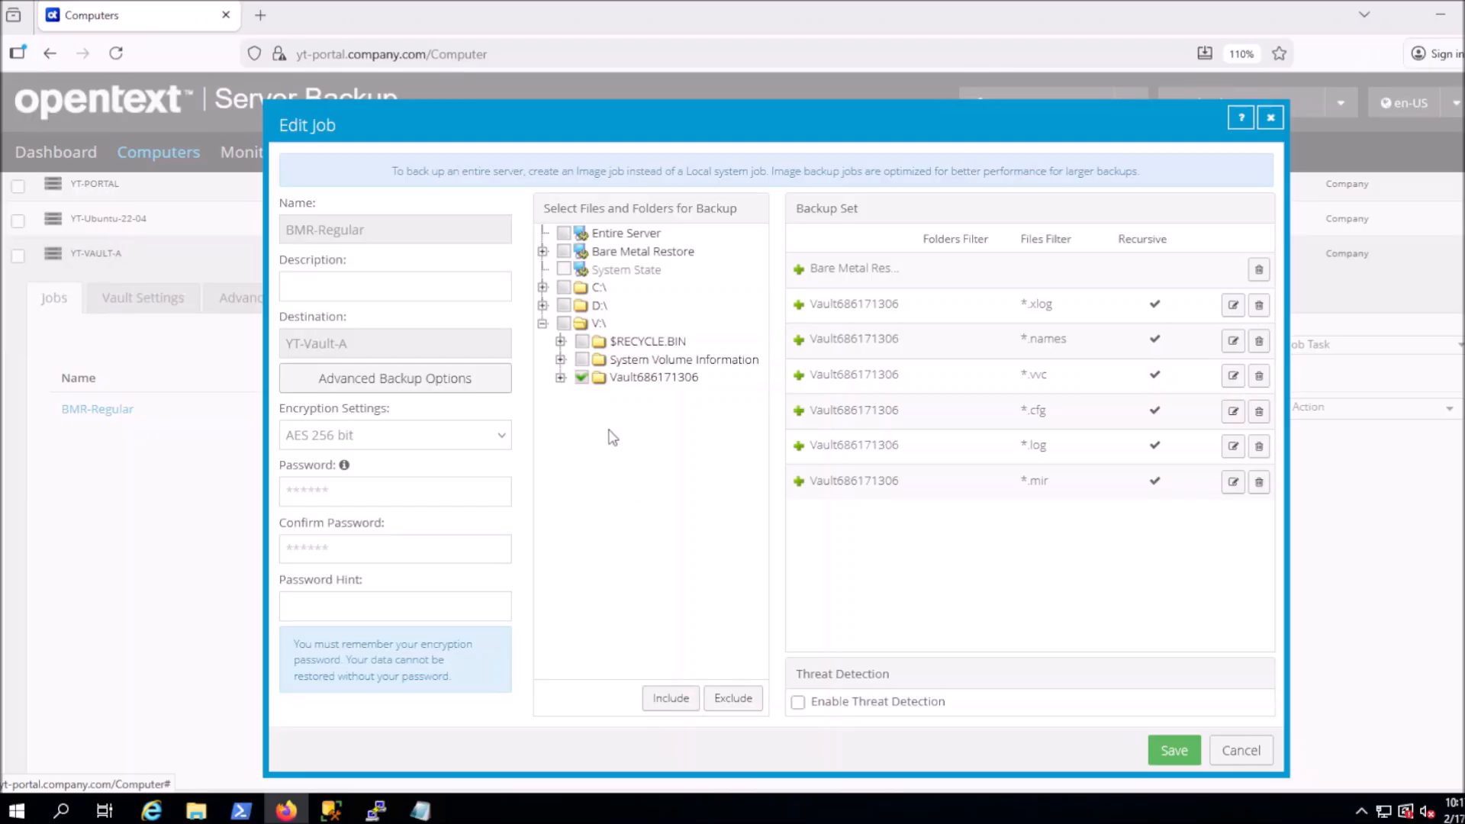
click(734, 705)
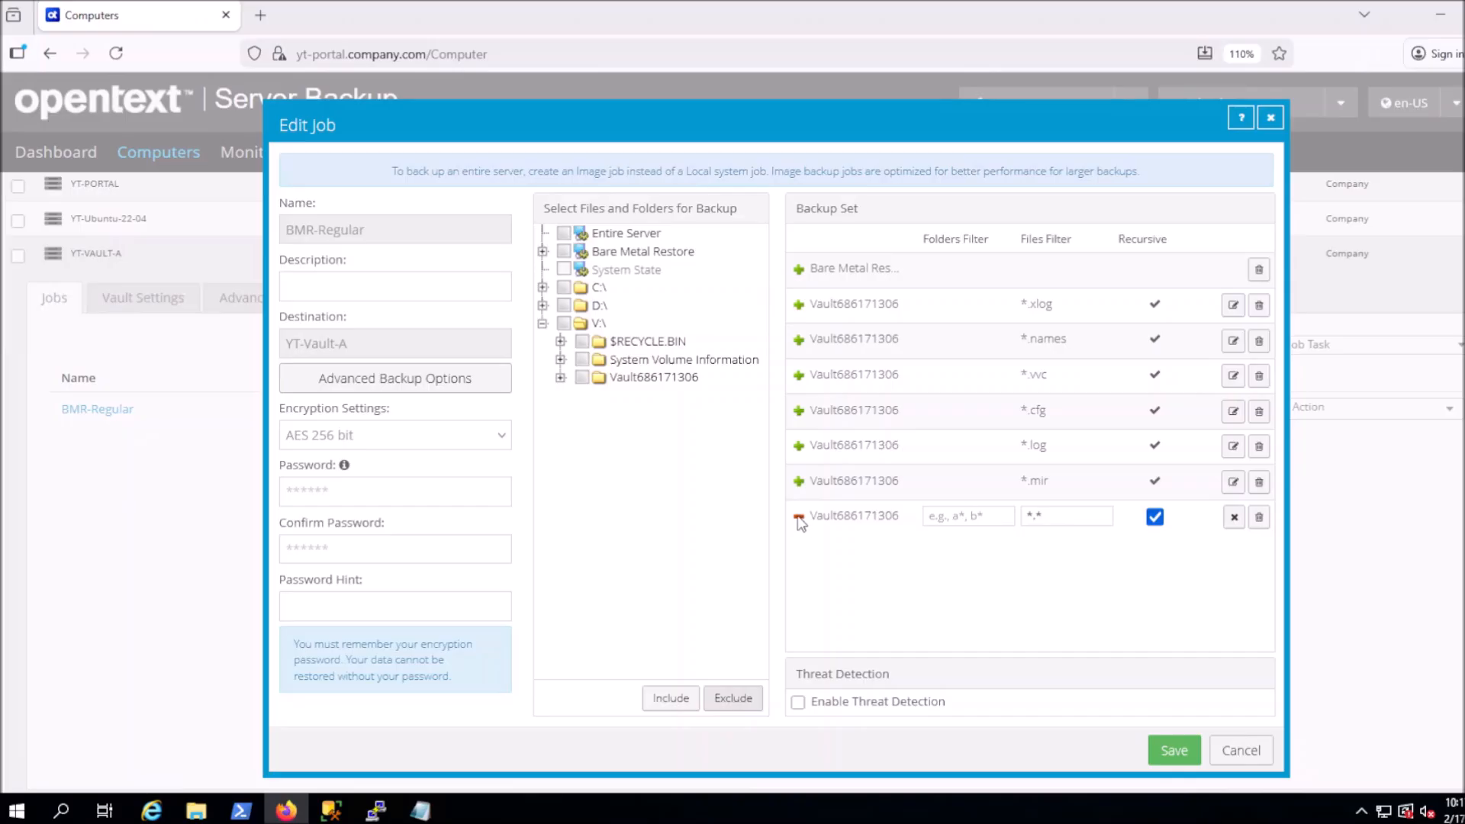
click(1069, 519)
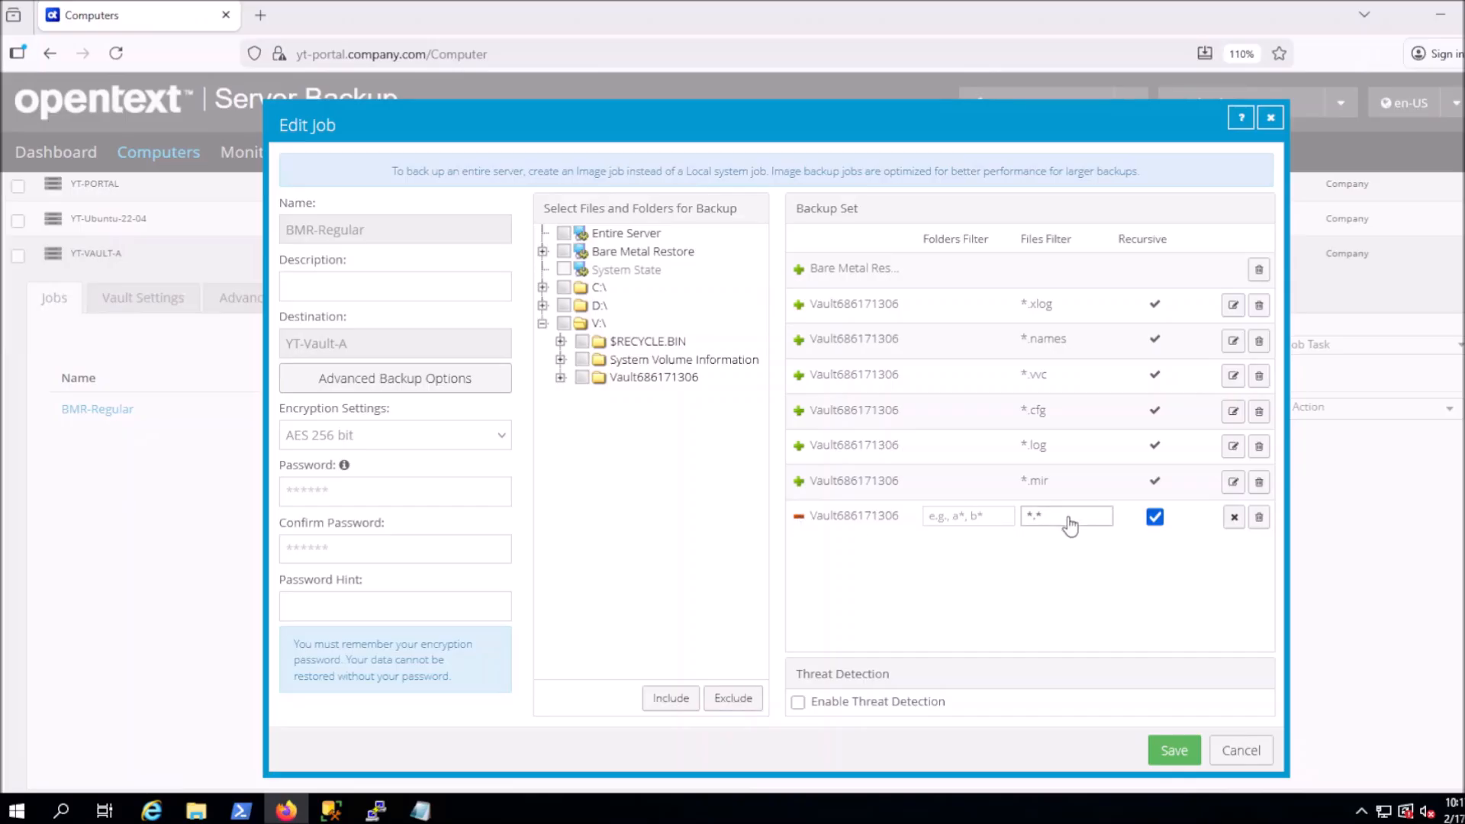
key(BackSpace)
text(pf, *.pf-map)
Save BMR-Regular, start the backup, and close Process Details once it completes at 26.72 GB
click(1173, 753)
click(826, 605)
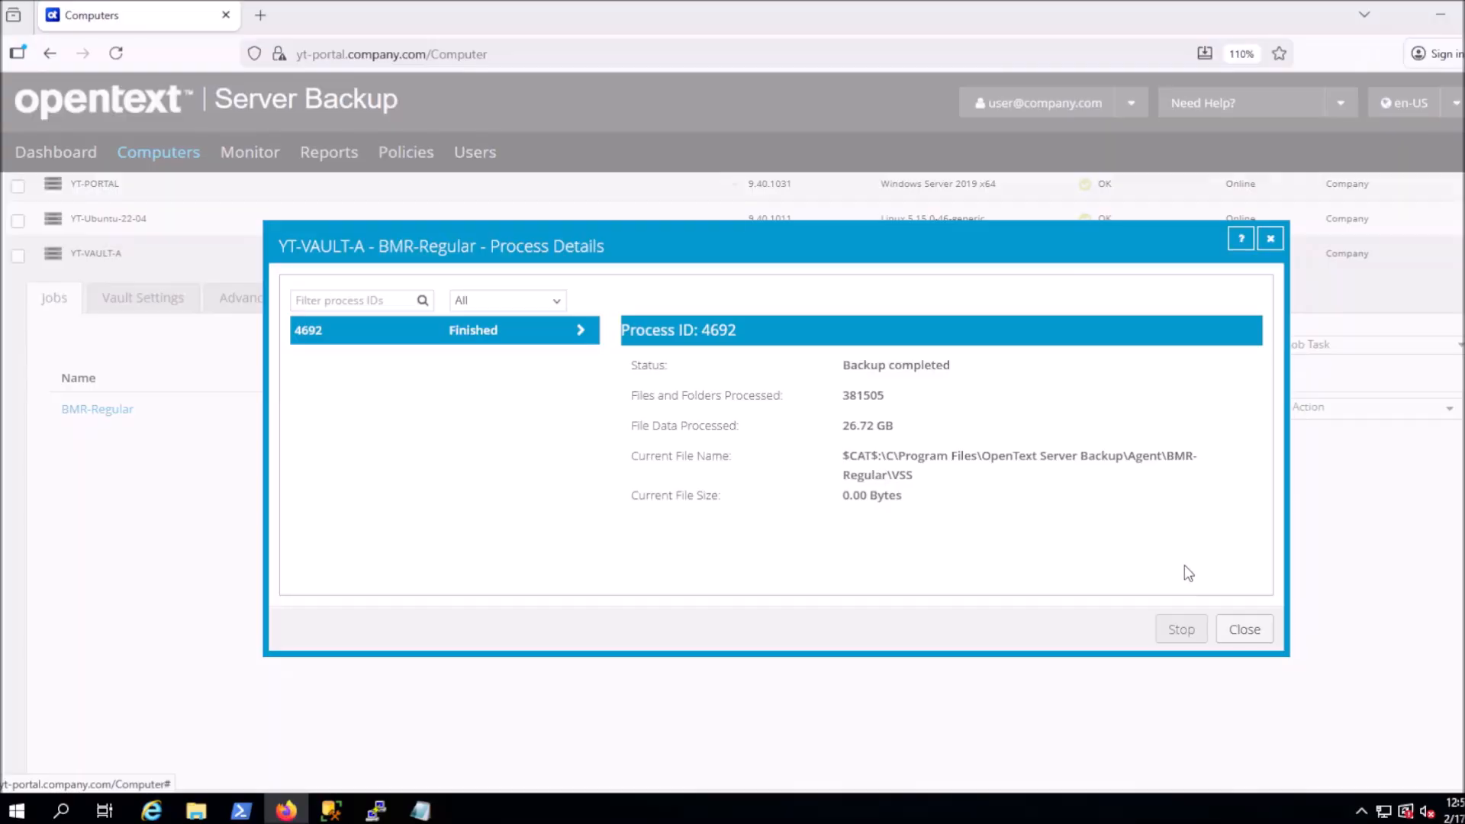
click(1245, 632)
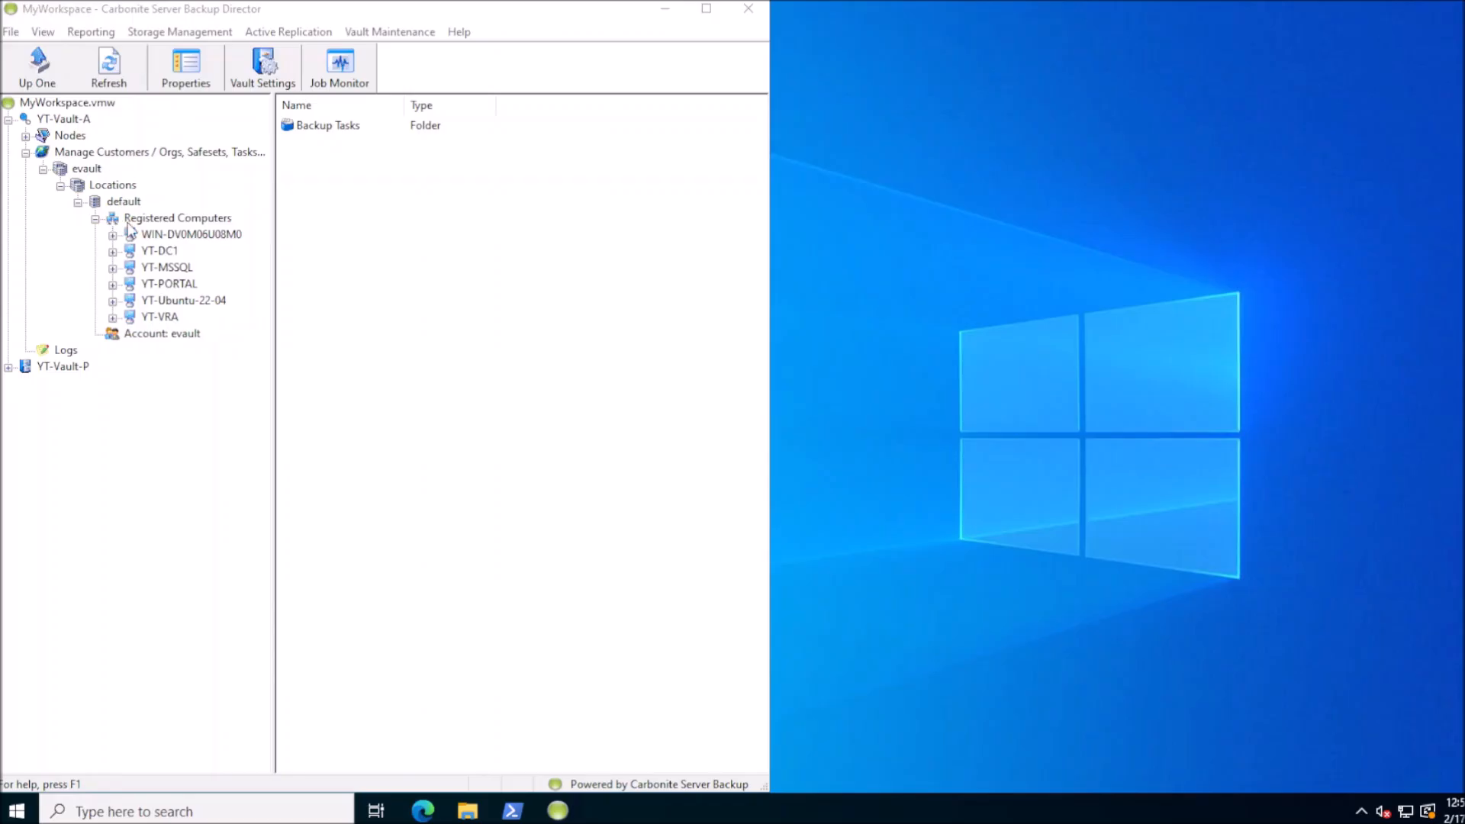
In Director, list YT-VAULT-A's BMR-Regular backups and select 00000001, then show This PC in File Explorer
click(109, 67)
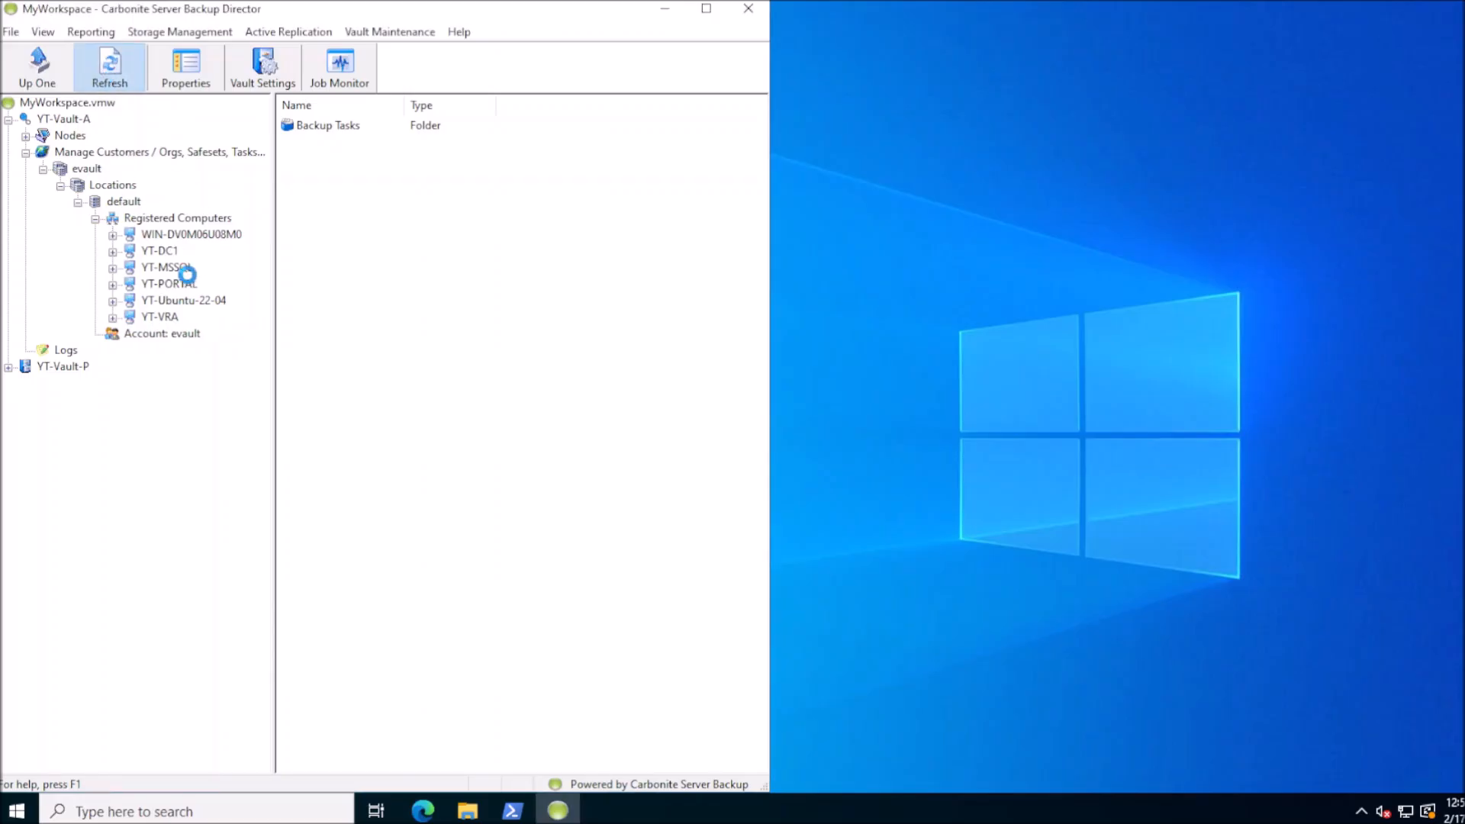
click(181, 317)
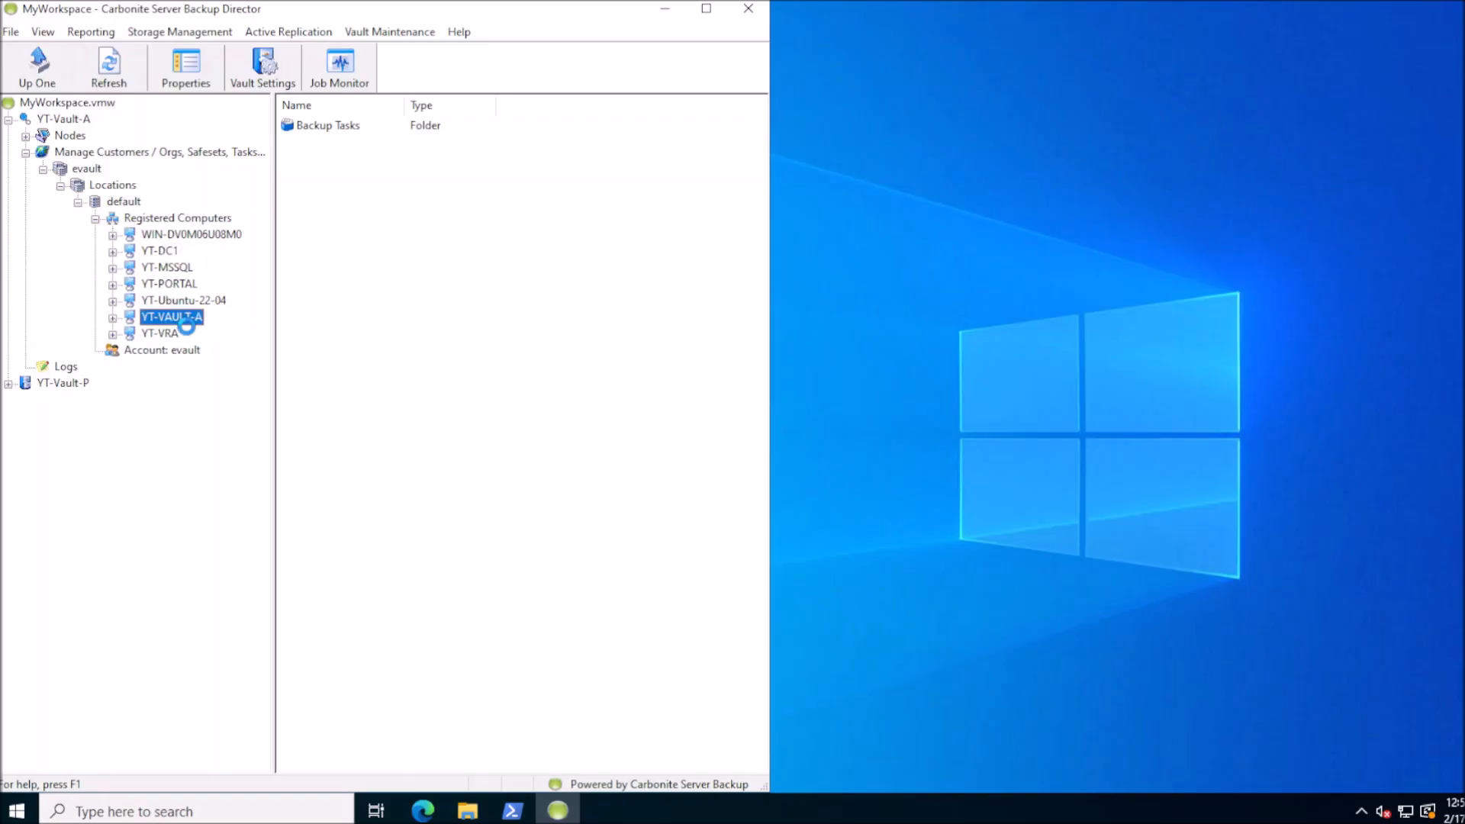
click(112, 318)
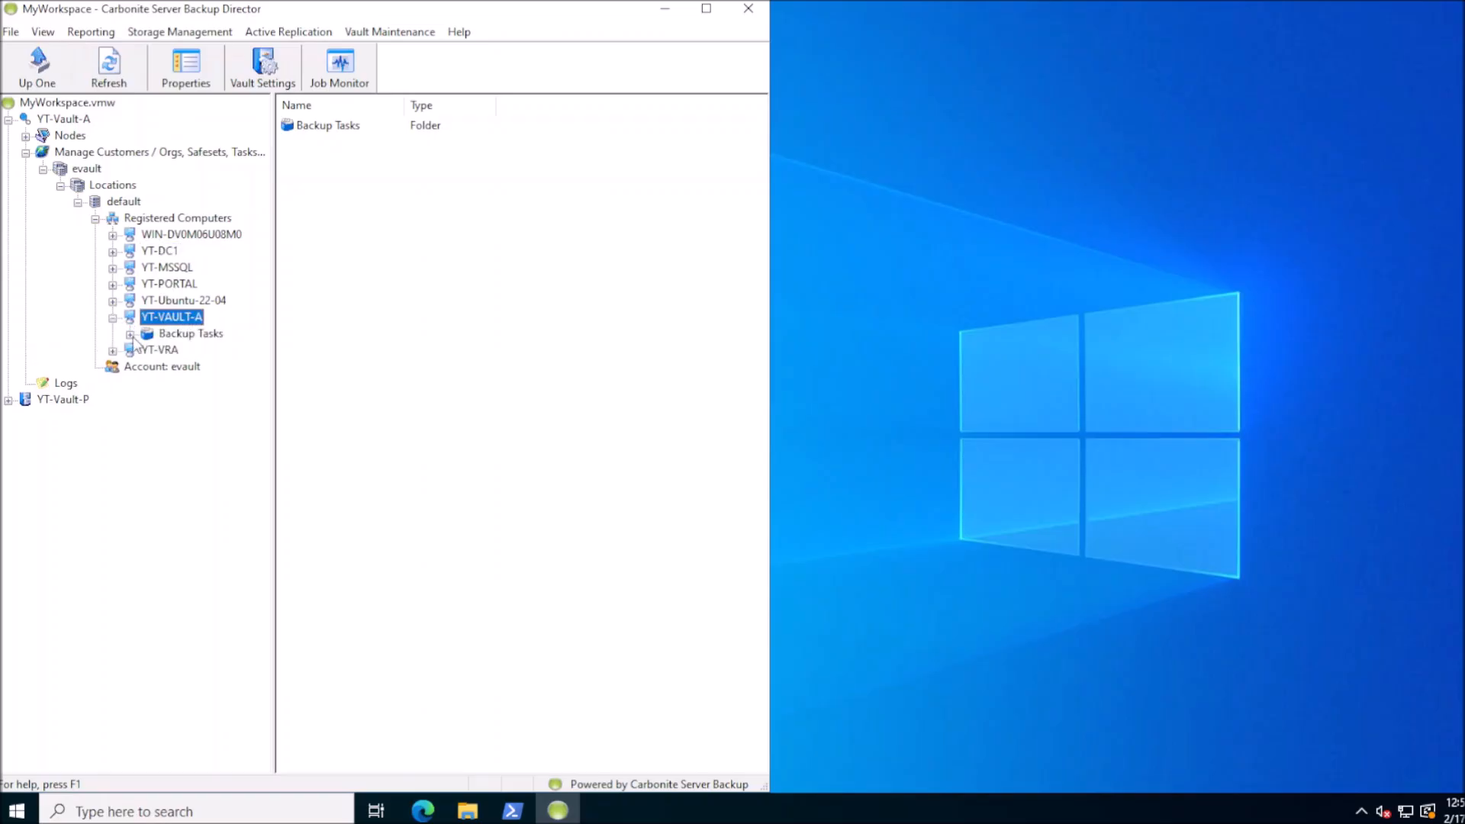
click(130, 334)
click(148, 350)
click(212, 367)
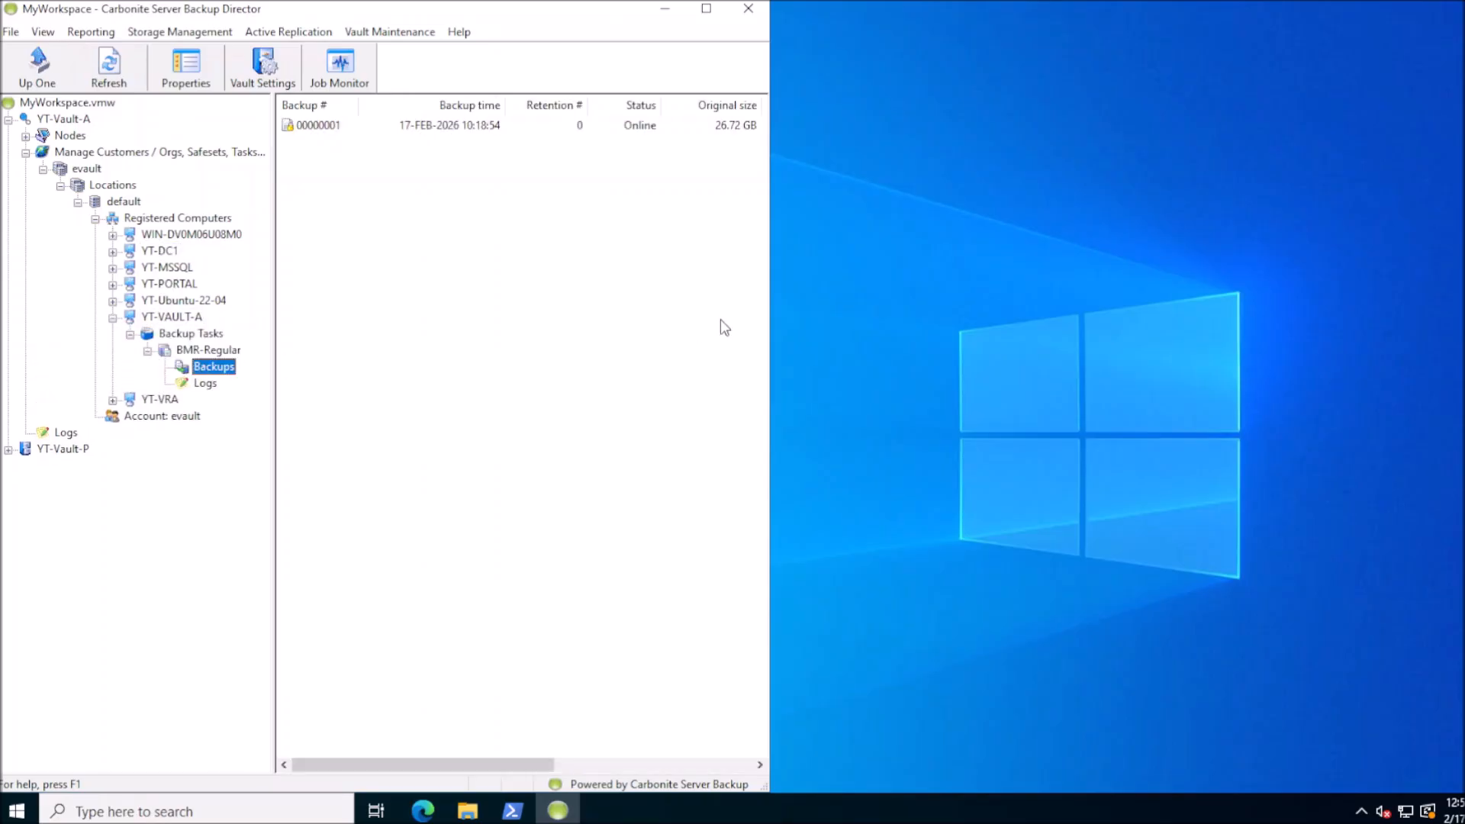
click(736, 127)
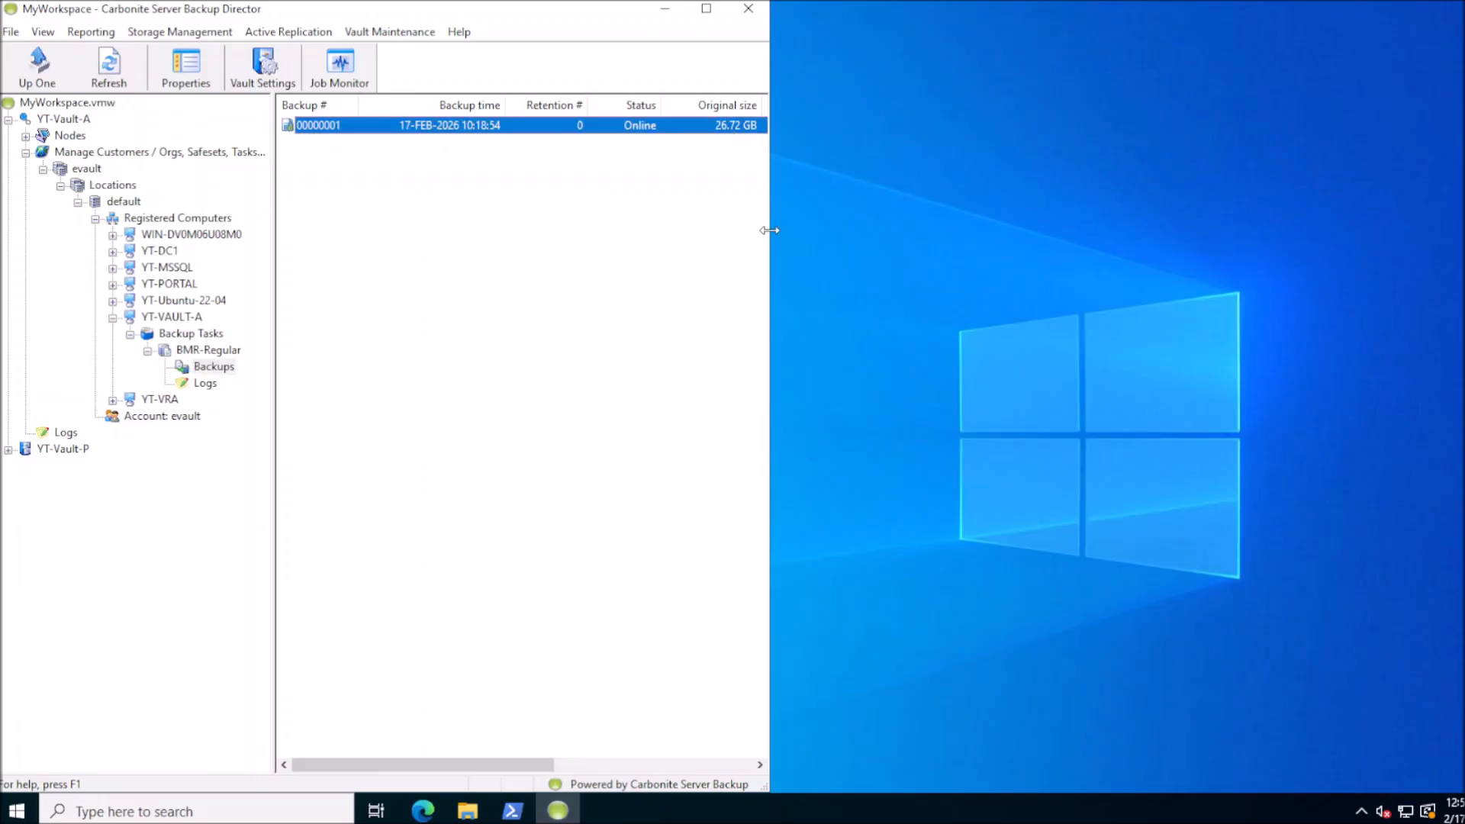
drag(770, 232, 779, 231)
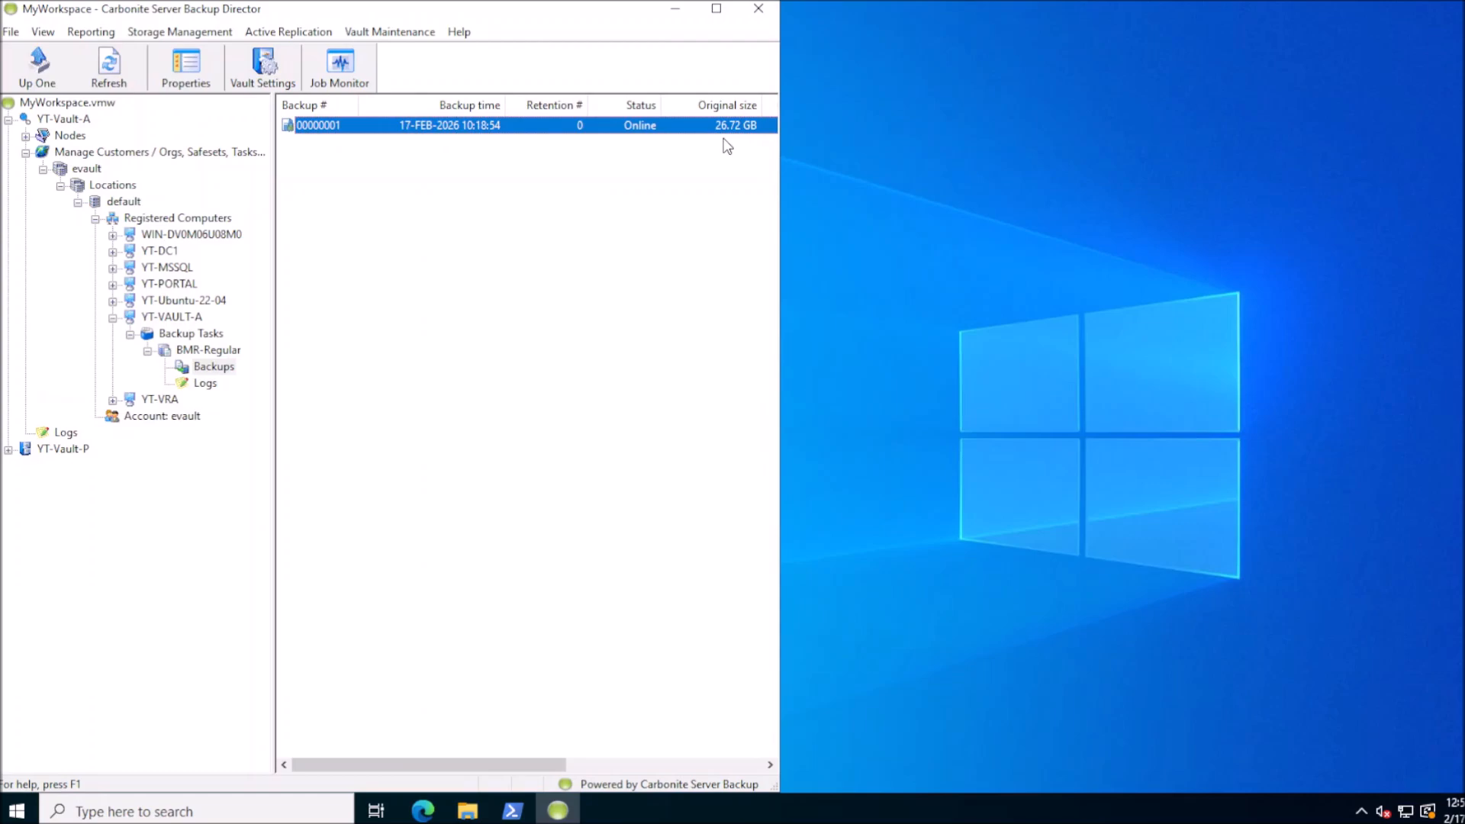
click(468, 810)
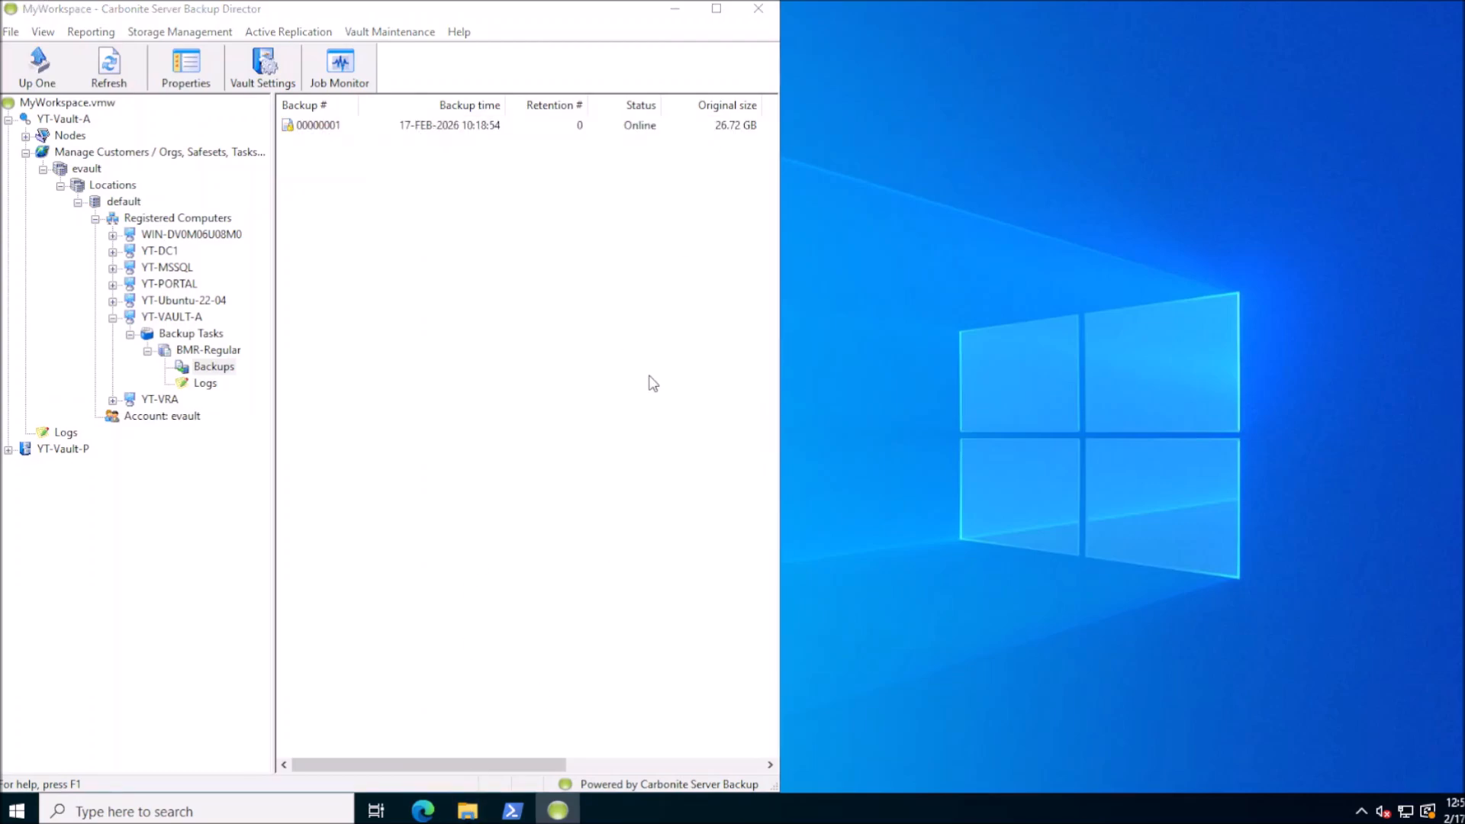
click(398, 440)
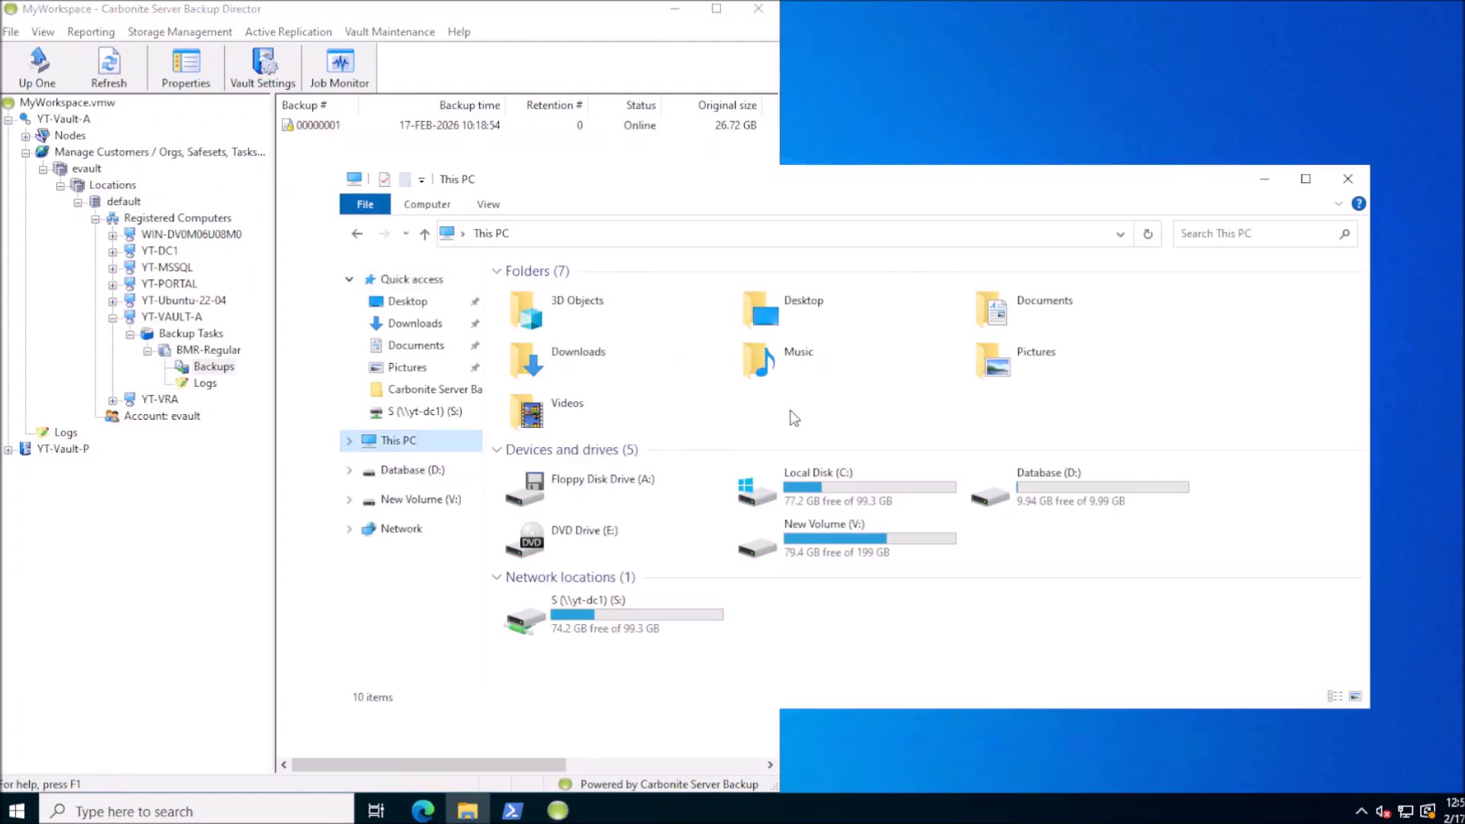